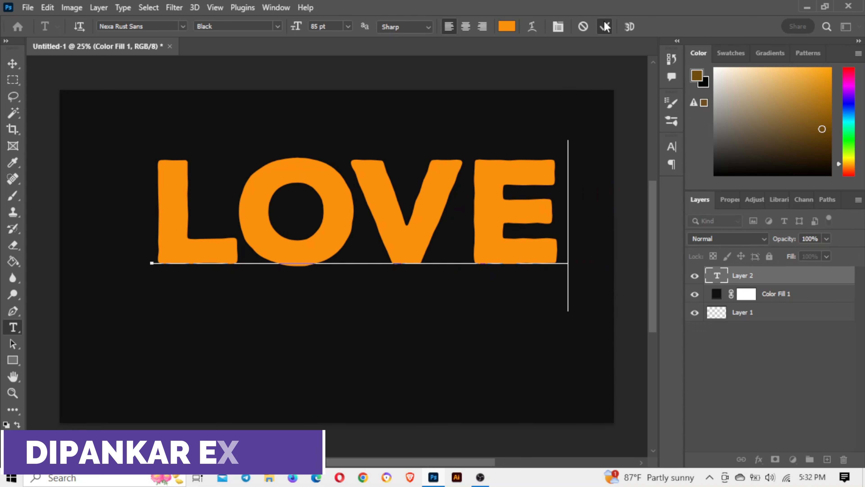
Step: Commit the LOVE text and move it to the centre of the dark canvas
key(ctrl+Return)
key(v)
drag(368, 187, 351, 219)
Step: Add a Gradient Overlay effect to the LOVE text layer, keeping the lettering in view
double_click(822, 279)
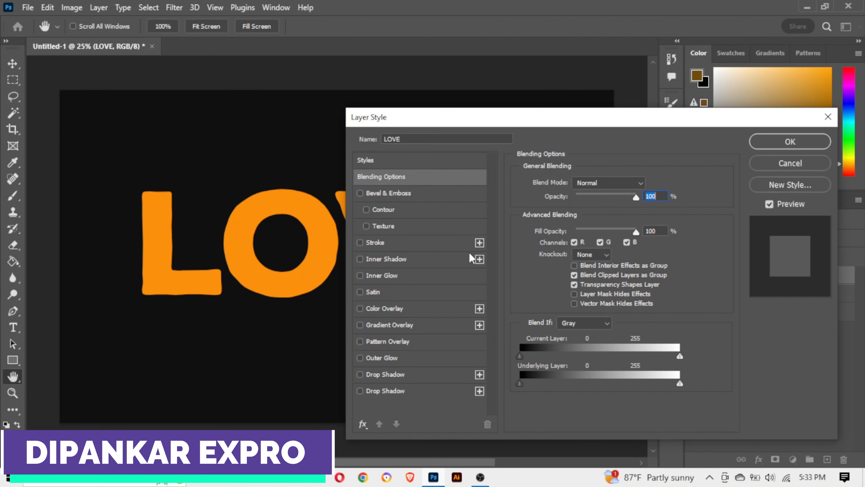
click(395, 325)
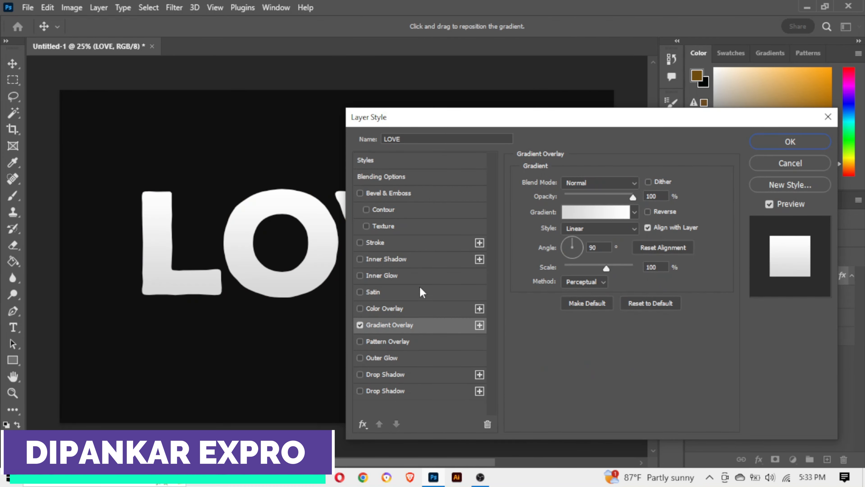
drag(675, 116, 701, 70)
Step: Set the overlay gradient's first colour stop to grey with RGB 181, 181, 181
click(621, 168)
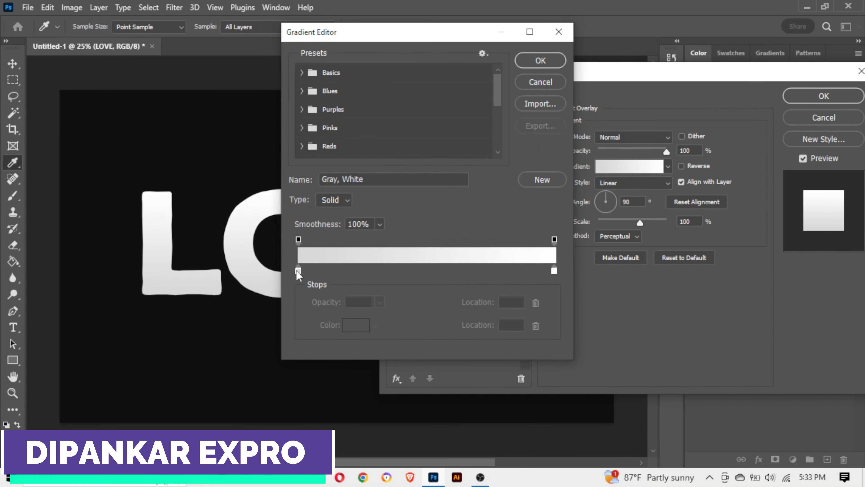
click(298, 271)
click(356, 325)
text(181)
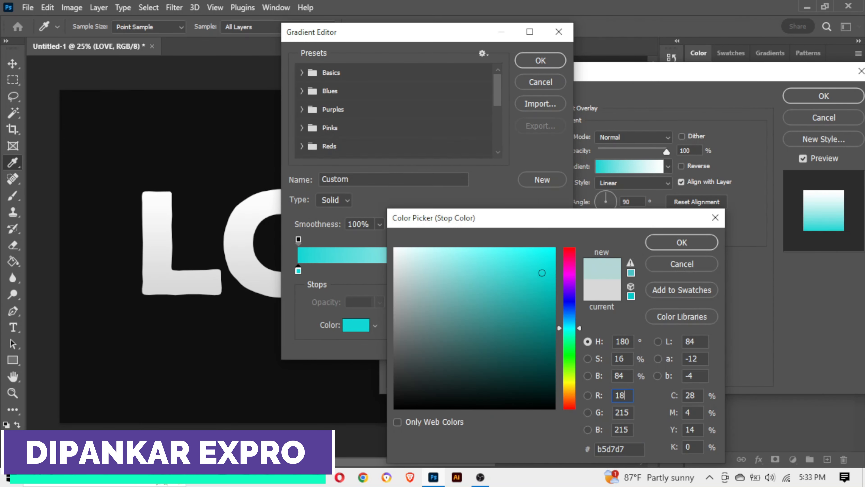
double_click(632, 411)
text(181)
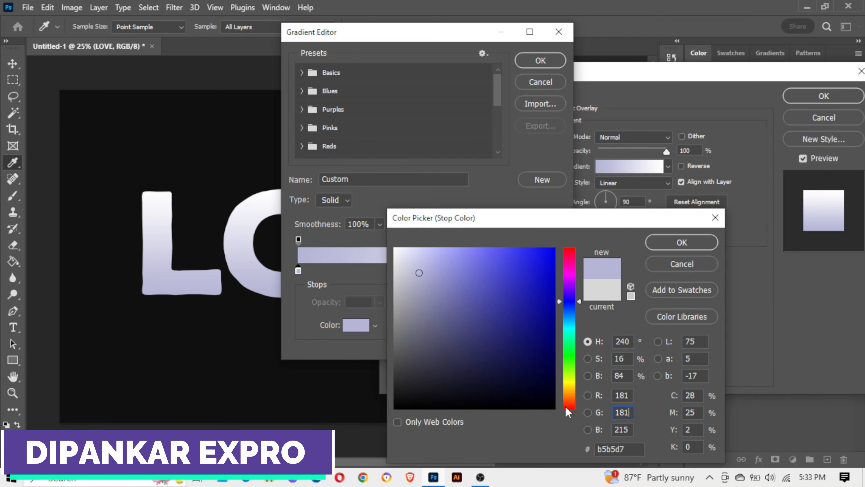
key(Tab)
text(181)
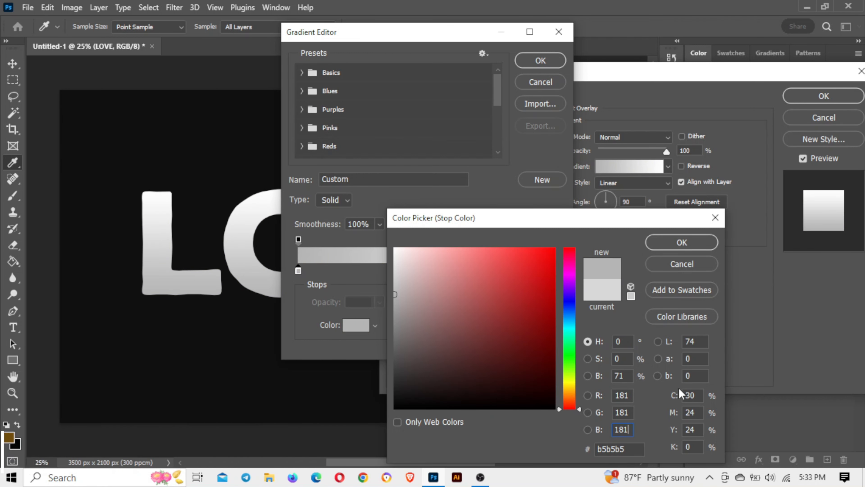
click(711, 244)
Step: Set the gradient's end colour stop to 26% brightness, accept the gradient and reverse its direction
click(553, 272)
click(345, 326)
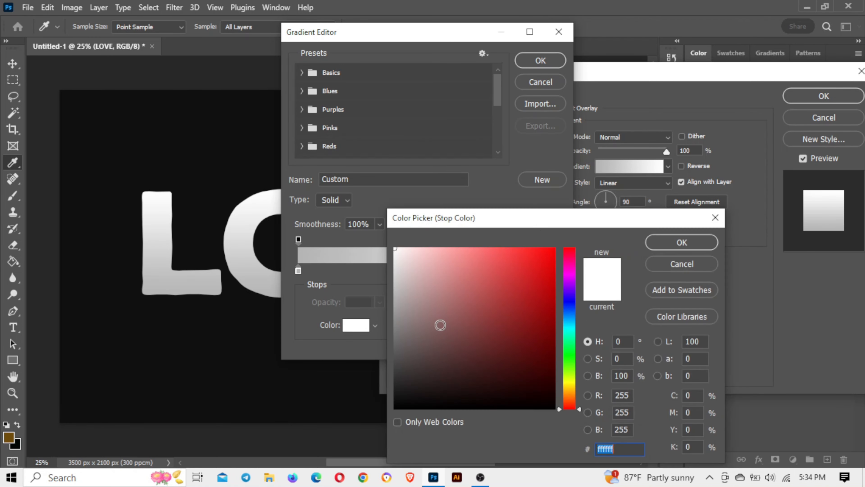
double_click(626, 375)
text(26)
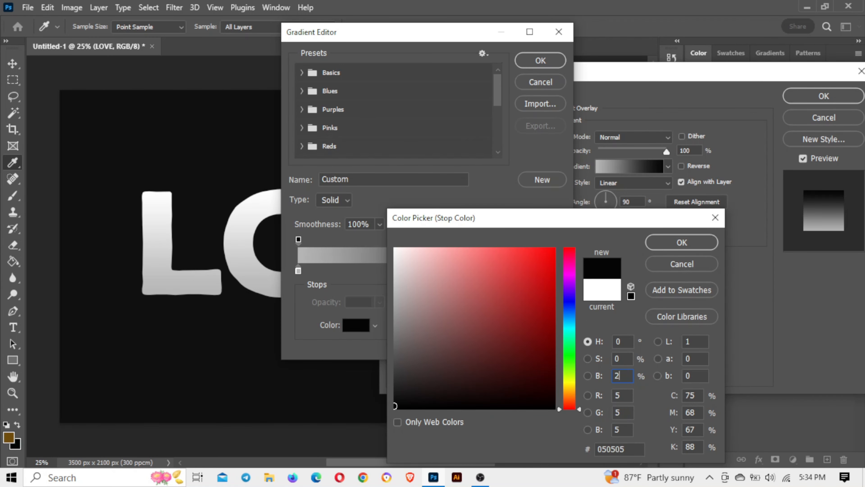
click(683, 242)
click(540, 62)
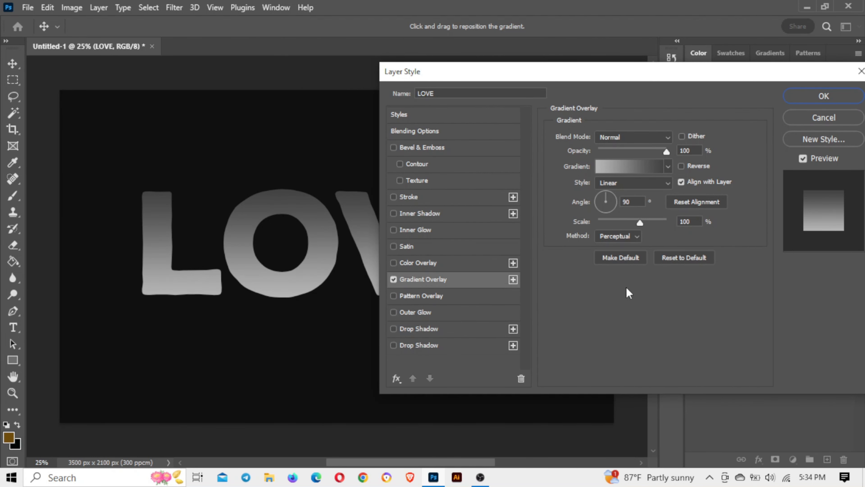
click(682, 166)
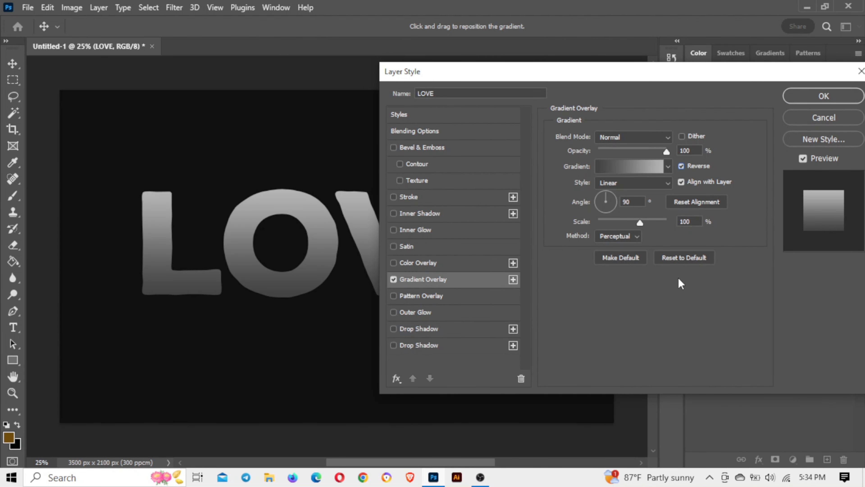
Step: Enable Bevel & Emboss on the LOVE text with 100% highlight opacity and 50% shadow opacity
click(437, 148)
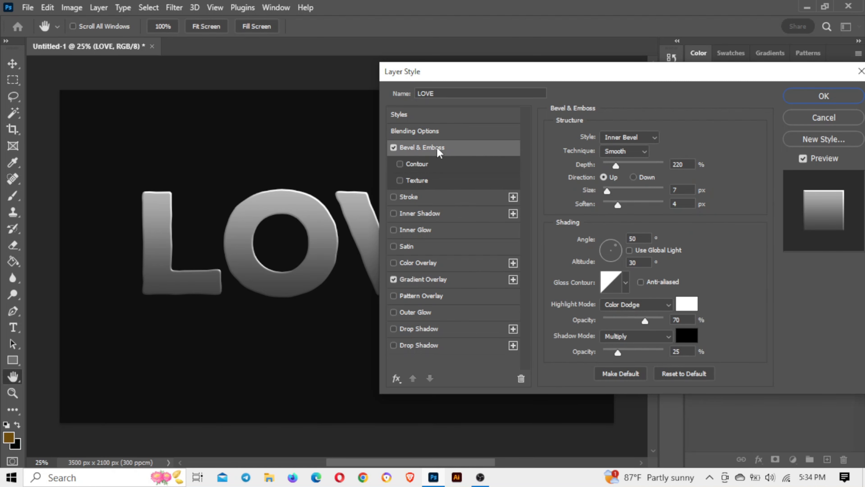
double_click(690, 321)
text(100)
key(Tab)
text(5)
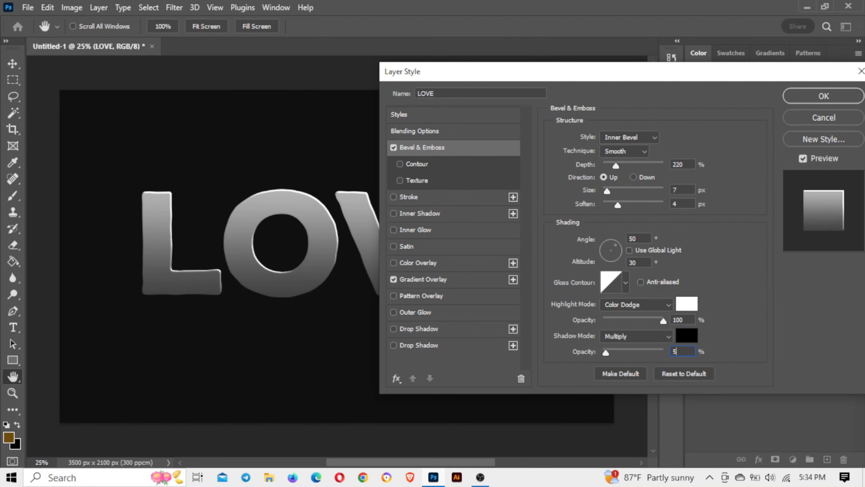
text(0)
Step: Set the bevel's soften to 0 px, size to 3 px and depth to 100%, and apply the layer style
drag(685, 200, 583, 197)
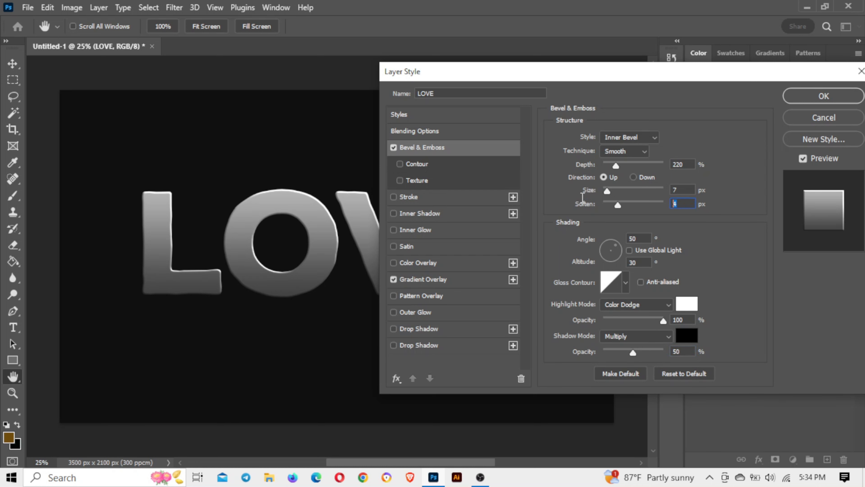
text(3)
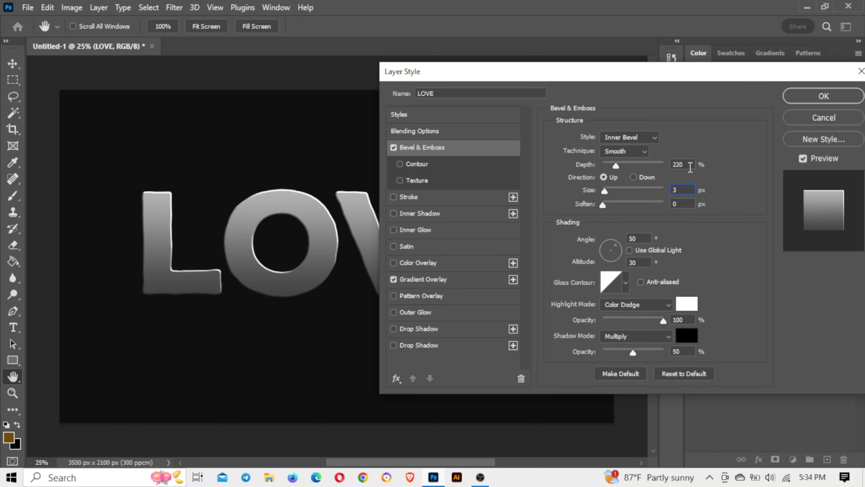
double_click(690, 167)
text(100)
click(824, 97)
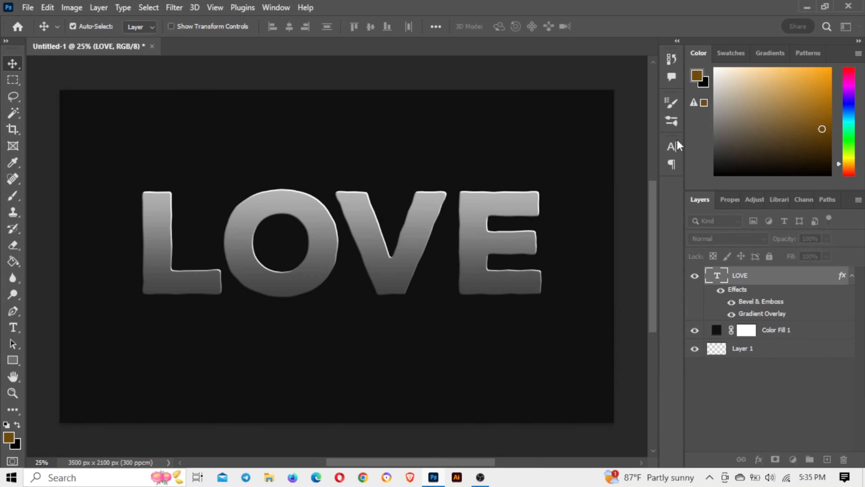
Step: Duplicate the LOVE text layer and open the copy's Bevel & Emboss settings
click(852, 276)
drag(835, 280, 827, 459)
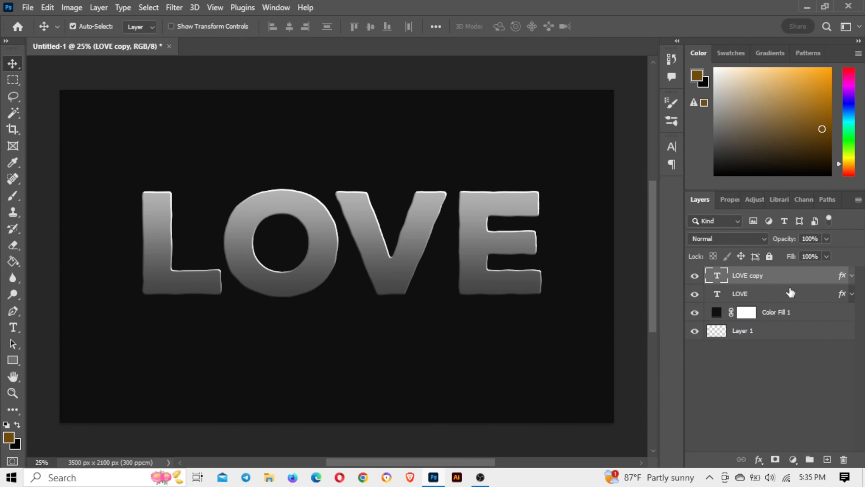
double_click(784, 275)
click(426, 147)
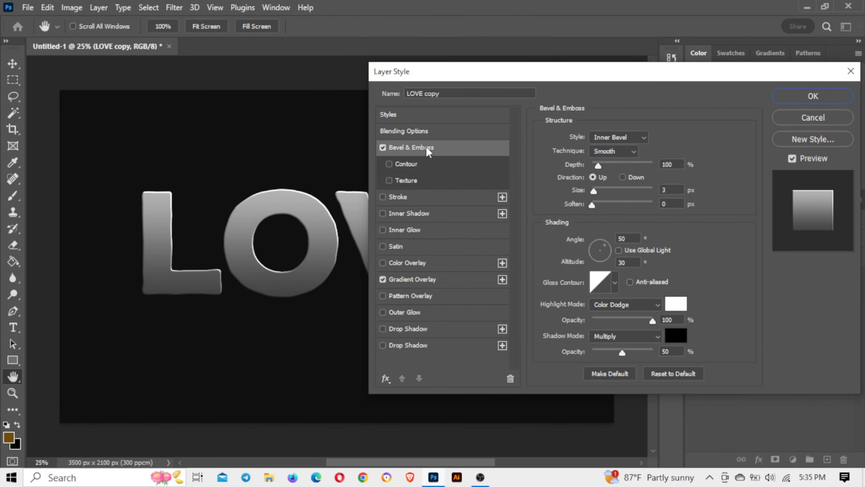
Step: Set the copy's bevel shadow colour to dark red with saturation 95%, brightness 39%, and then RGB 100, 6, 6
click(676, 336)
click(621, 358)
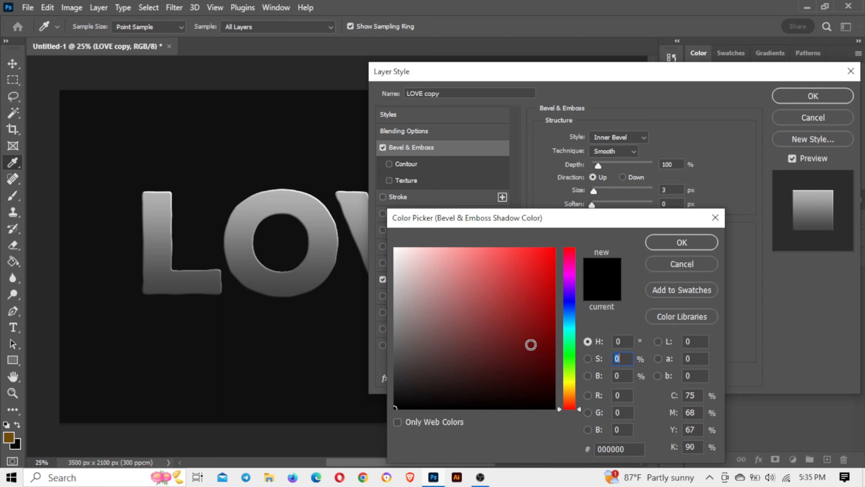
text(95)
click(621, 375)
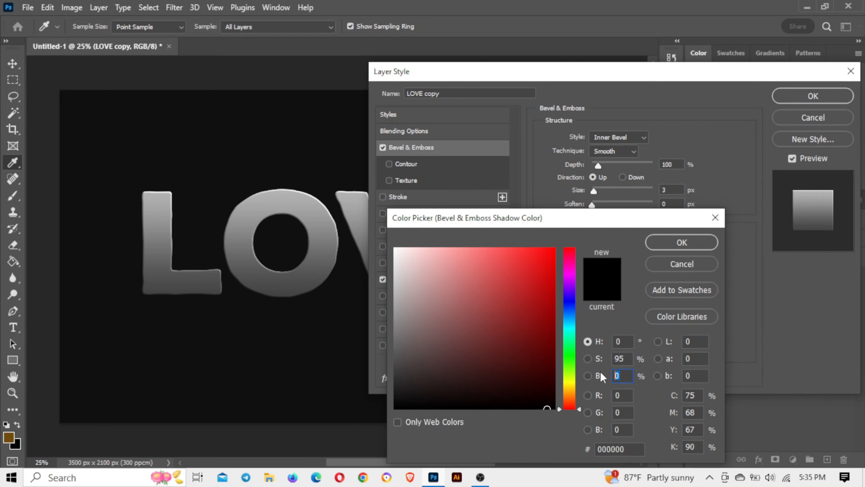
text(39)
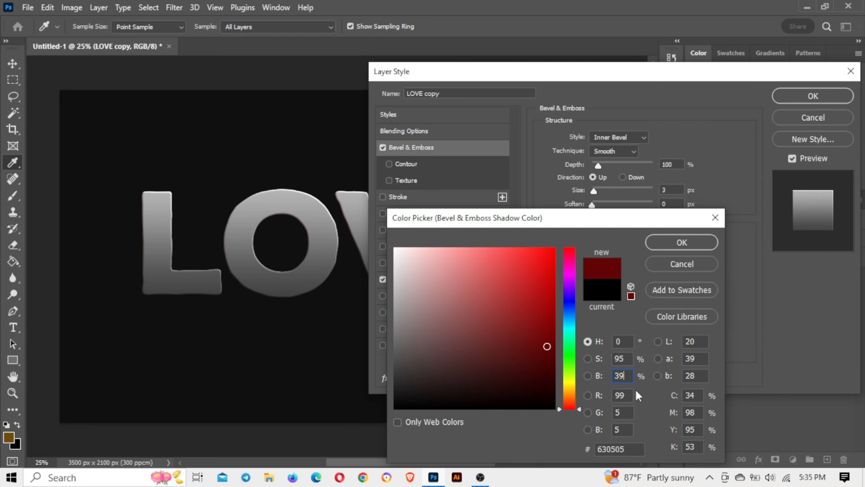
click(621, 395)
text(100)
text(6)
key(Tab)
text(6)
click(684, 241)
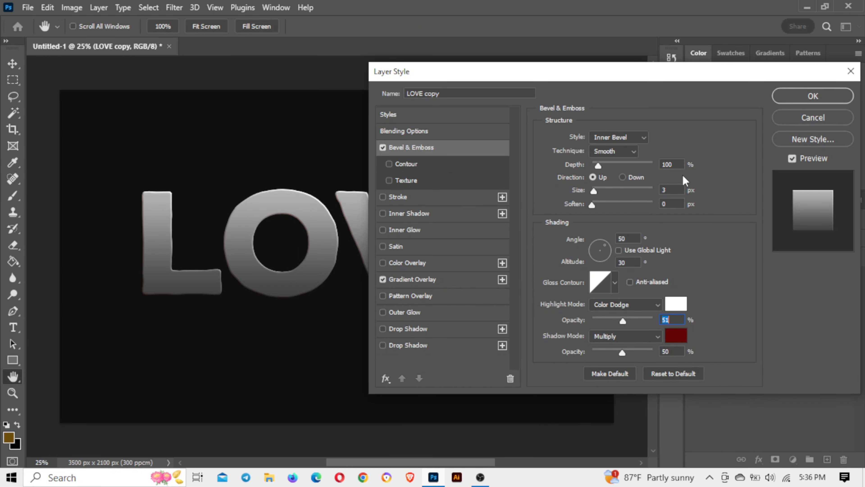
Step: Set the copy's bevel highlight opacity to 51% and its size to 6 px
click(603, 194)
text(6)
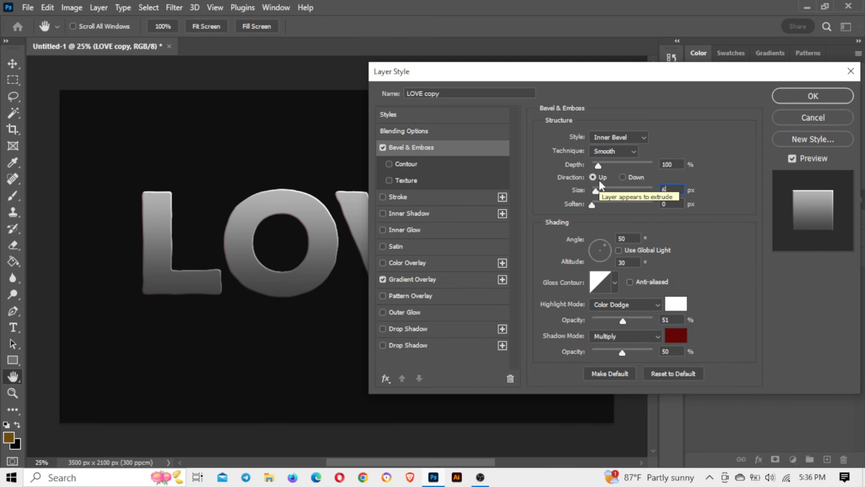
Step: Change the first colour stop of the copy's overlay gradient to hue 11, saturation 21% and brightness 58%
click(432, 279)
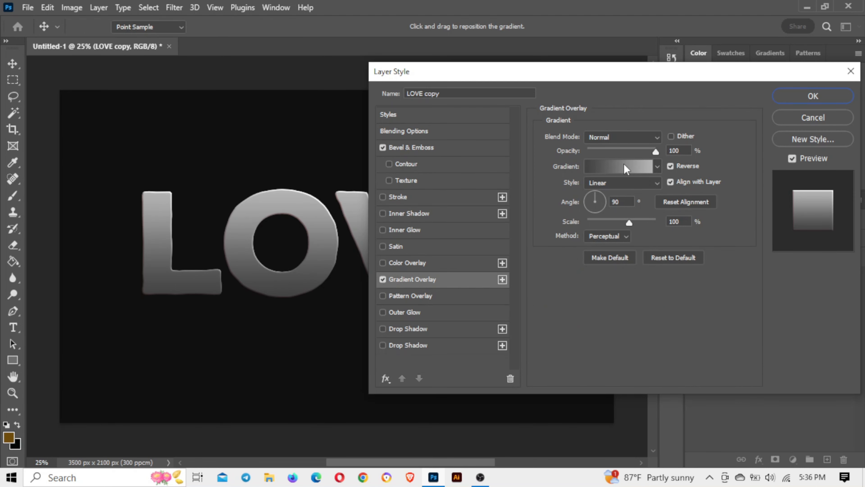
click(626, 168)
click(298, 271)
click(356, 326)
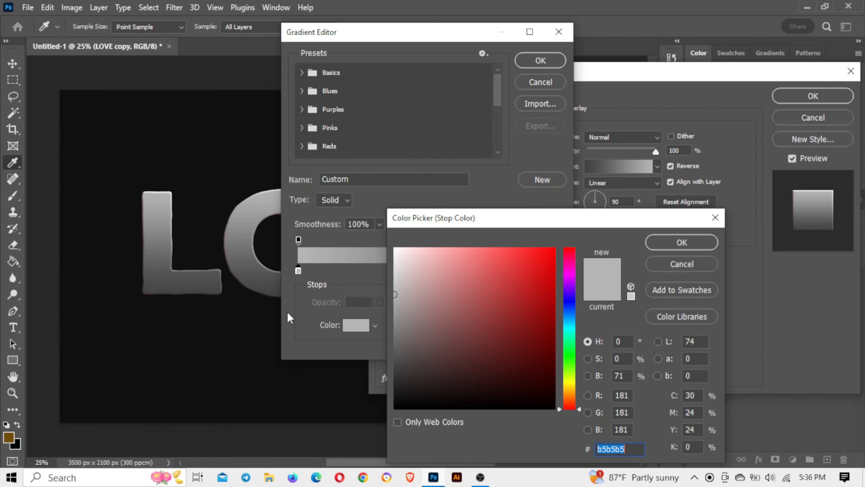
double_click(628, 341)
text(11)
key(Tab)
text(21)
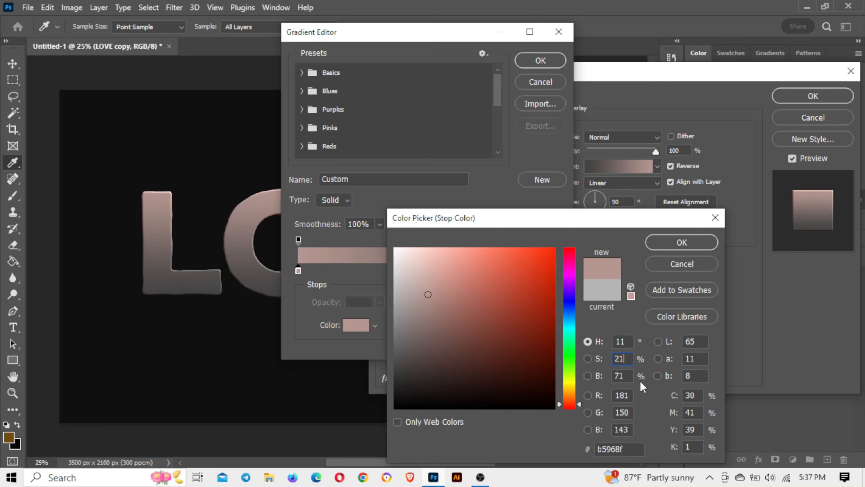
key(Tab)
text(58)
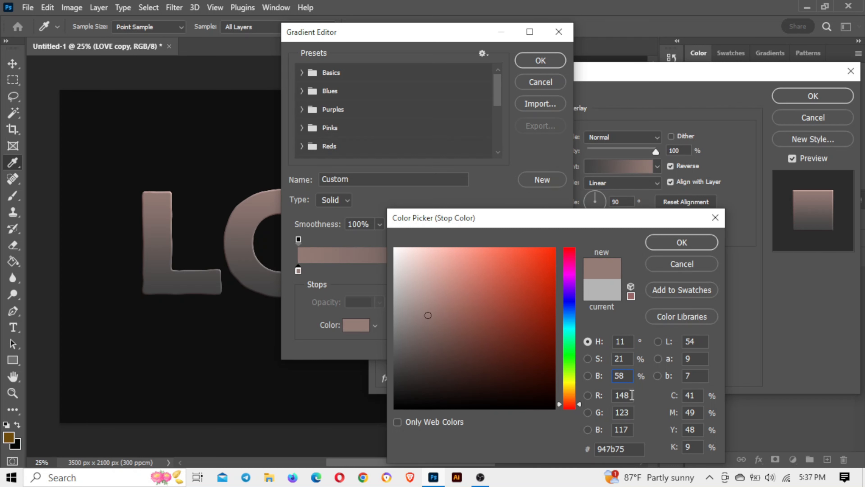
key(Tab)
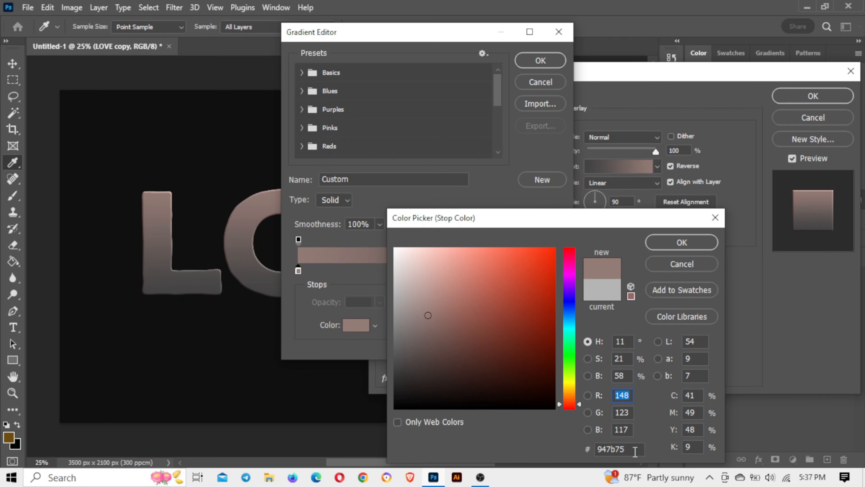
click(682, 251)
Step: Change the gradient's end stop to orange-red with HSB 10, 85, 94, refine it to RGB 239, 68, 35, and accept the gradient
click(551, 269)
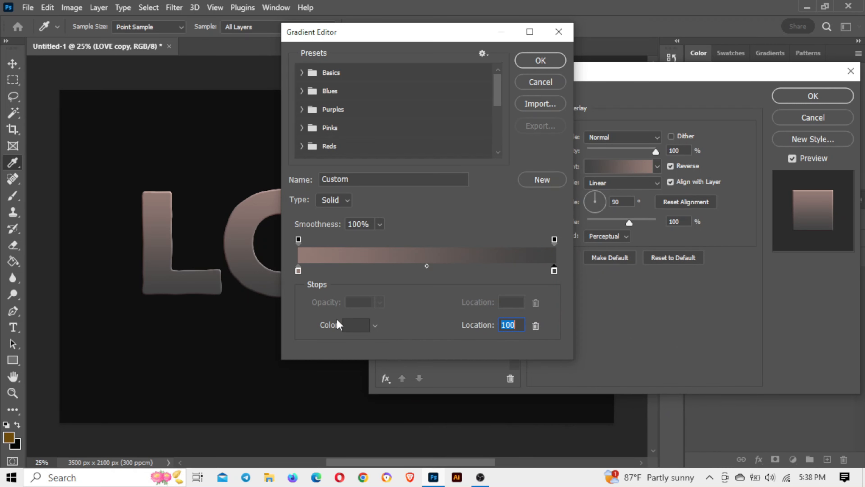
click(344, 324)
text(1)
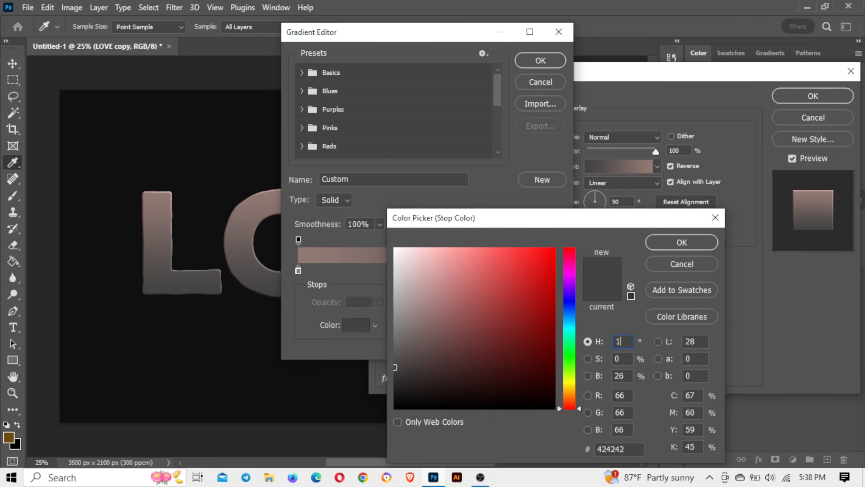
text(0)
click(617, 358)
text(85)
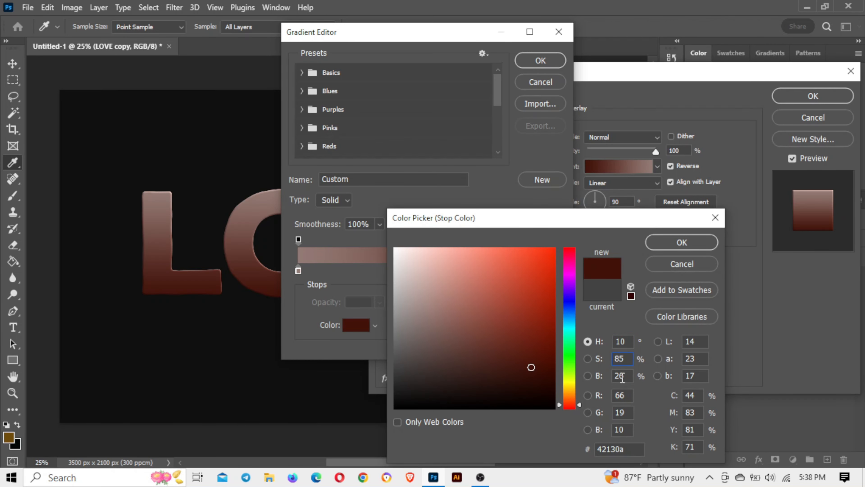
key(Tab)
text(94)
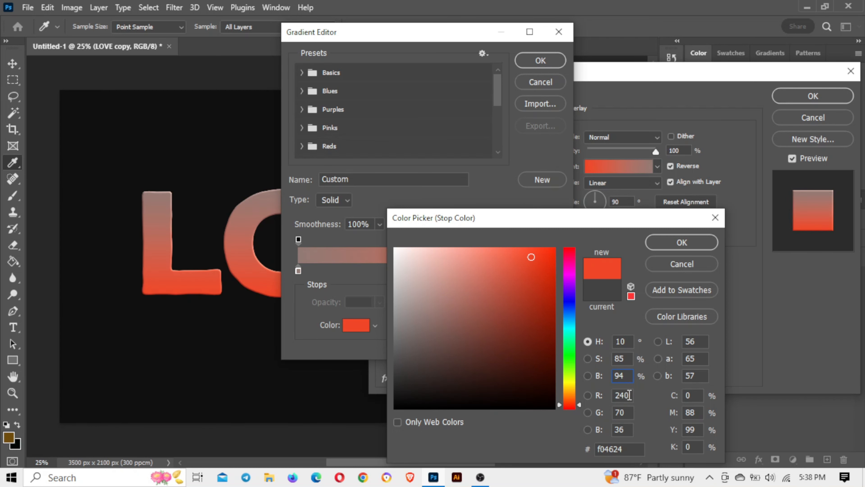
key(Tab)
text(239)
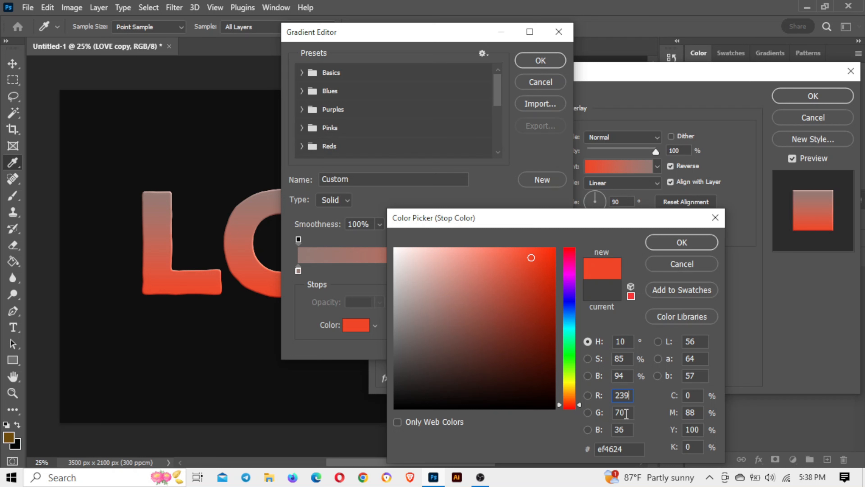
key(Tab)
text(68)
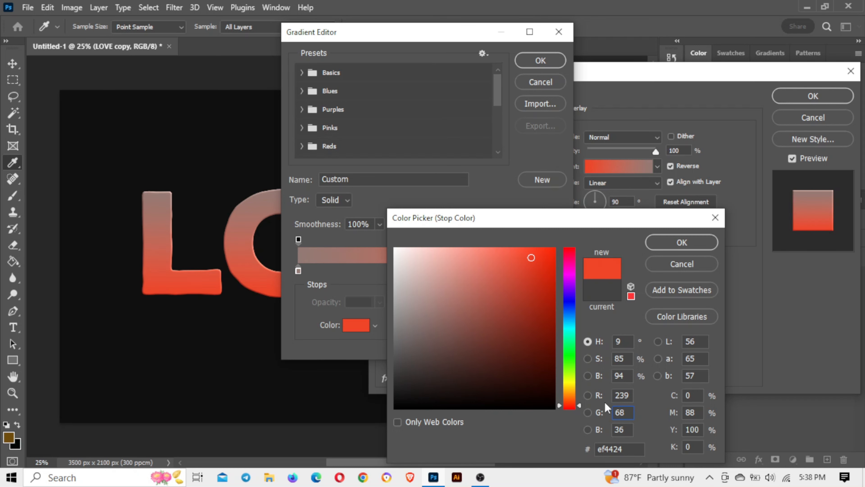
key(Tab)
text(35)
click(681, 242)
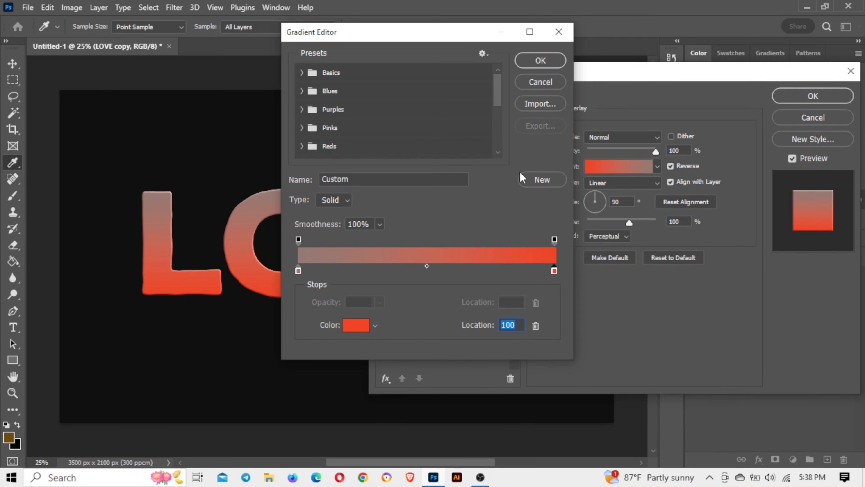
click(533, 61)
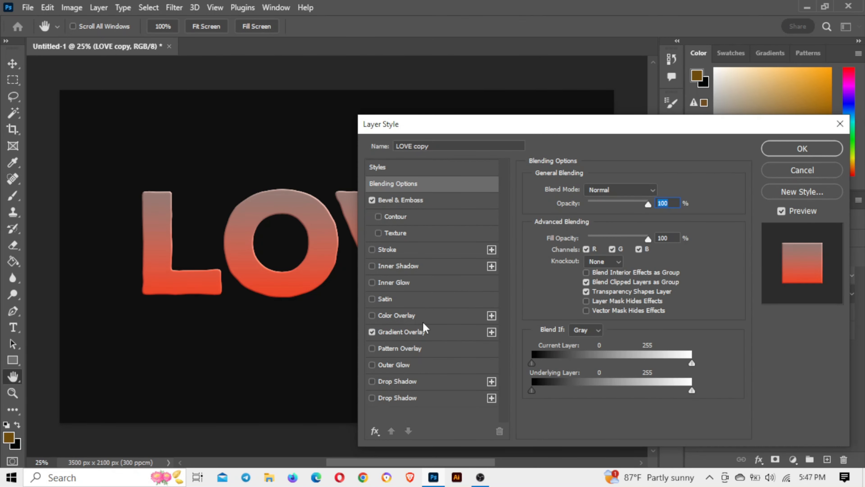
Step: Add a Pattern Overlay to the LOVE copy layer using the fourth pattern in the Trees set
click(411, 348)
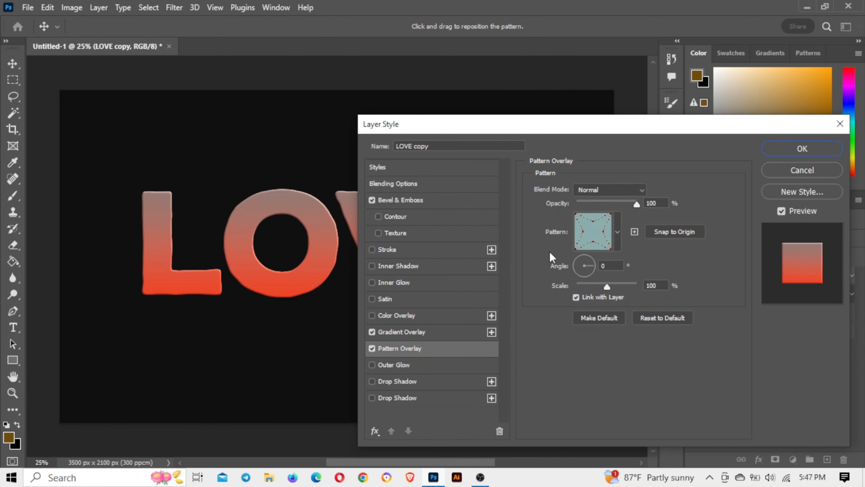
click(612, 238)
click(606, 303)
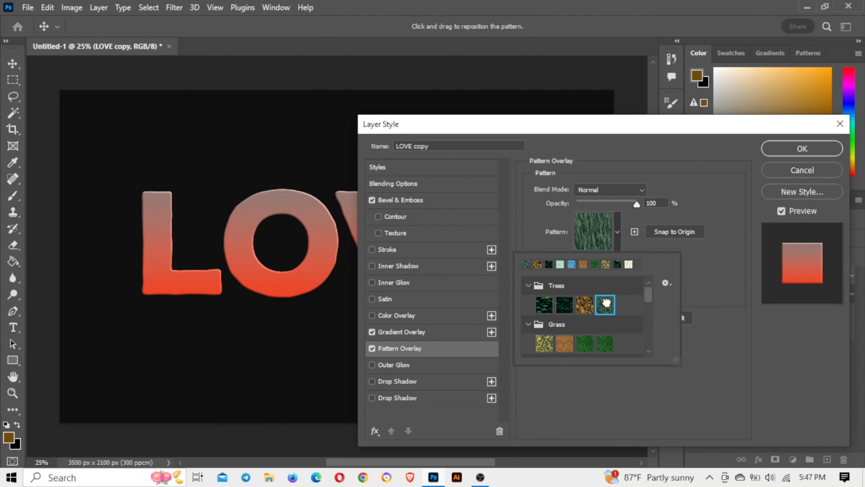
Step: Set the LOVE copy's Gradient Overlay blend mode to Overlay and accept the layer style
click(430, 332)
click(598, 190)
click(598, 172)
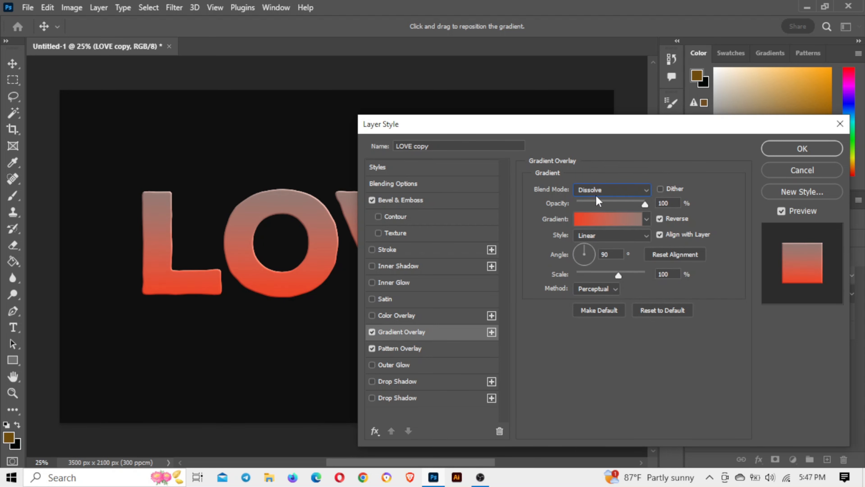
click(598, 192)
click(586, 305)
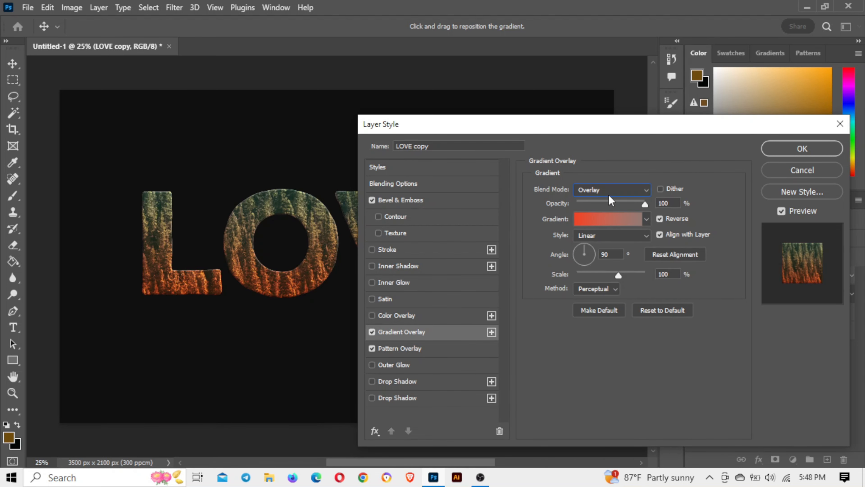
click(802, 148)
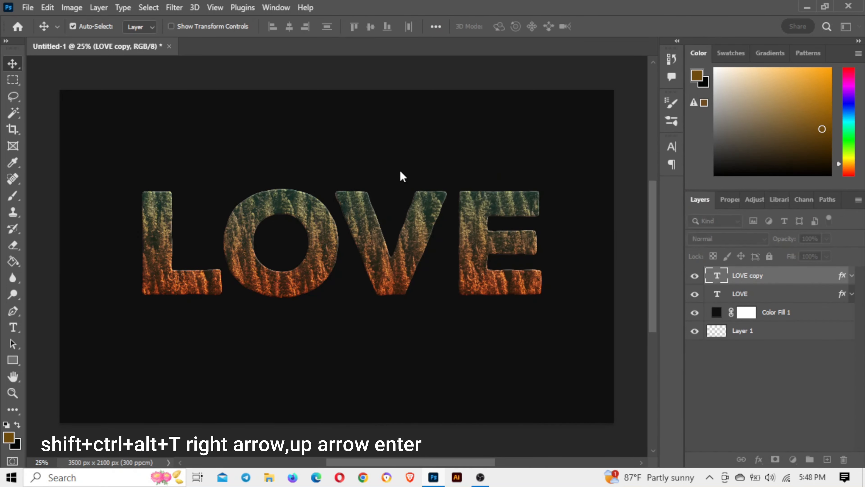
Step: Nudge the LOVE copy slightly up and to the right with Free Transform, and duplicate it with the same offset
key(ctrl+t)
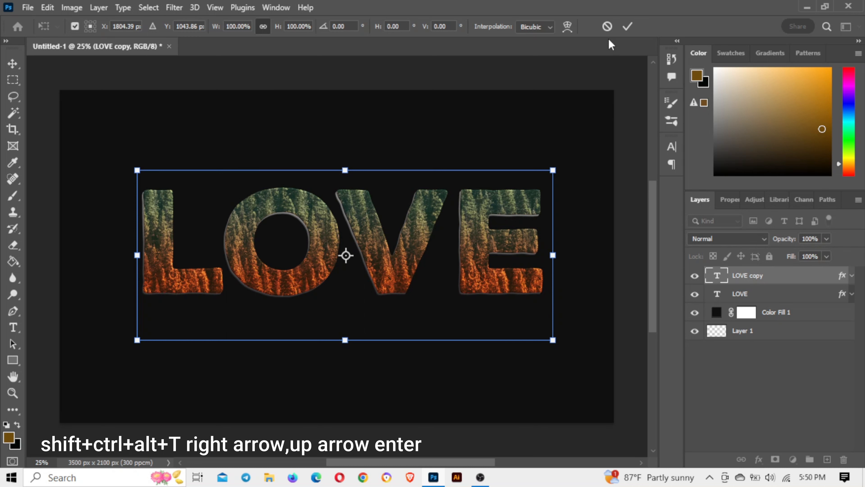
key(Return)
key(ctrl+shift+alt+t)
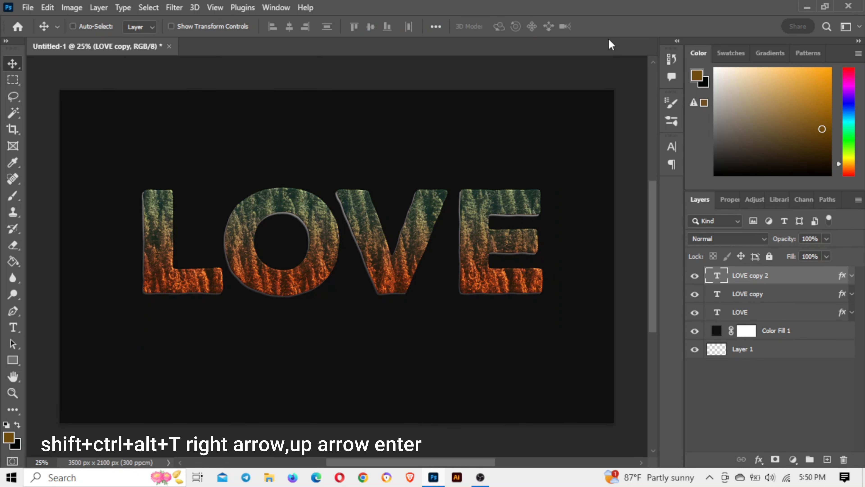
key(t)
key(Return)
click(608, 28)
key(v)
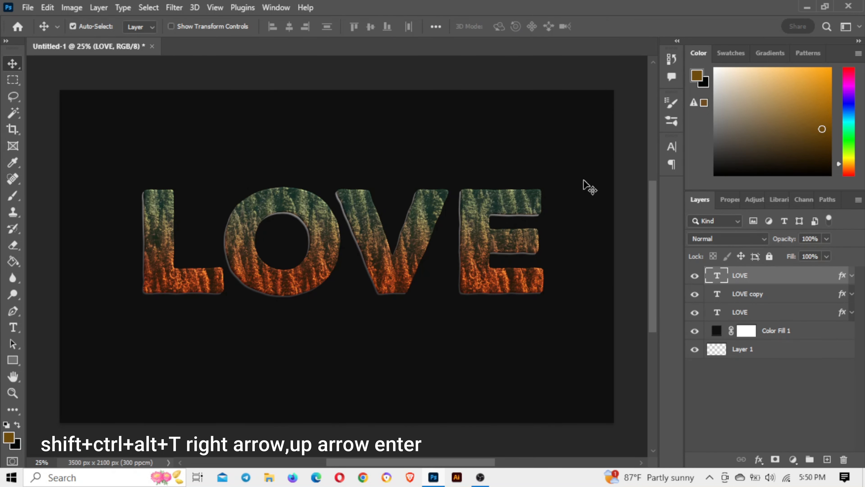
Step: Repeat the offset duplication of the text twelve times to build up the 3D depth of the letters
key(ctrl+shift+alt+t)
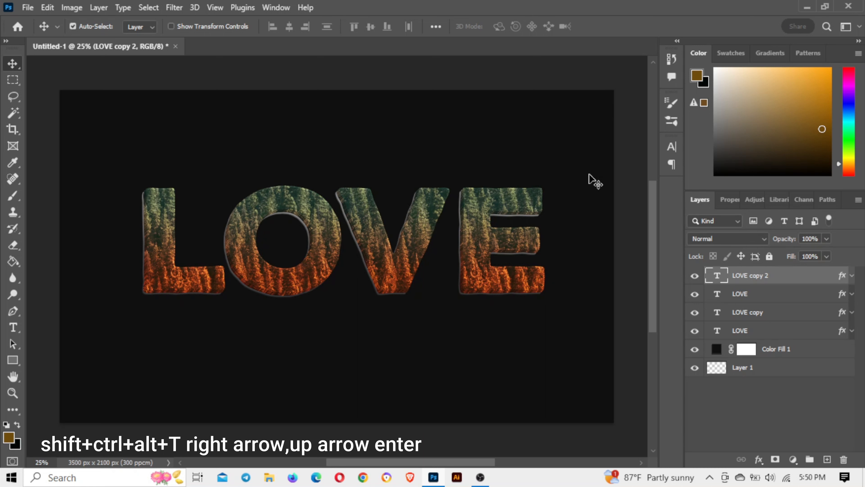
key(ctrl+shift+alt+t)
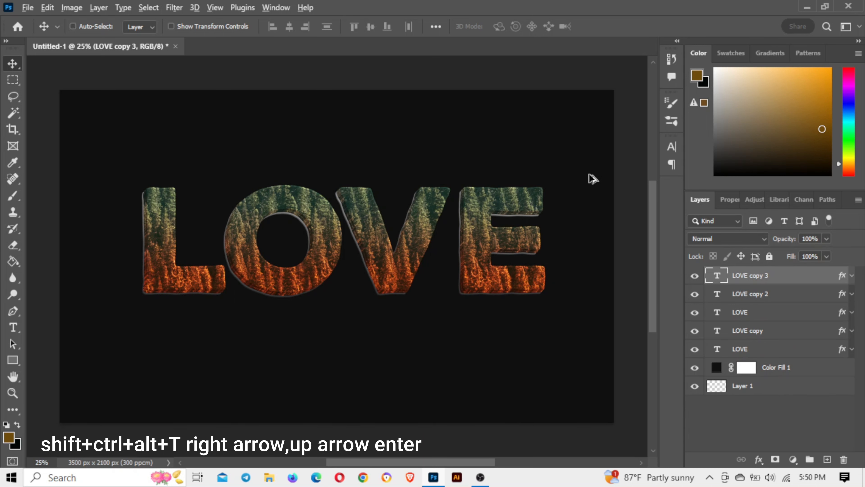
key(ctrl+shift+alt+t)
key(ctrl+shift+alt+t)
key(ctrl+shift+alt+t)
key(ctrl+shift+alt+t)
key(ctrl+shift+alt+t)
key(ctrl+shift+alt+t)
key(ctrl+shift+alt+t)
key(ctrl+shift+alt+t)
key(ctrl+shift+alt+t)
key(ctrl+shift+alt+t)
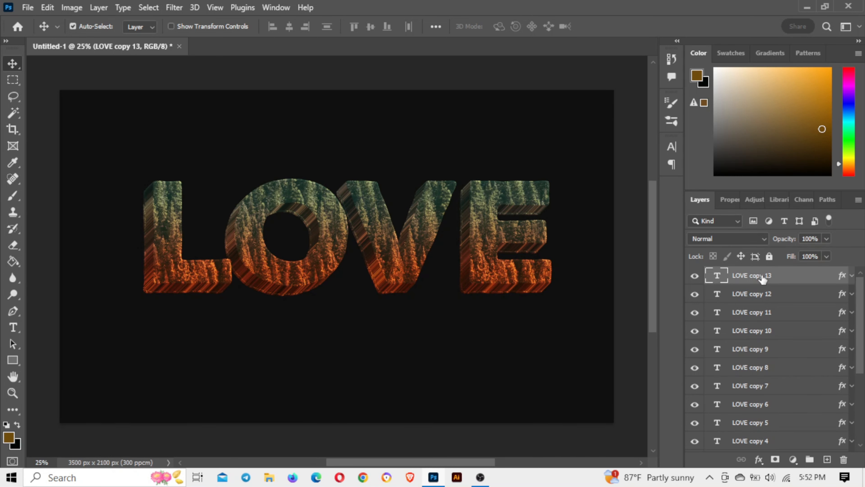
Step: Duplicate the topmost text layer and group the copies below it, from LOVE copy 13 down to LOVE copy 2
key(ctrl+j)
click(775, 298)
drag(859, 295, 859, 310)
scroll(769, 388, down, 5)
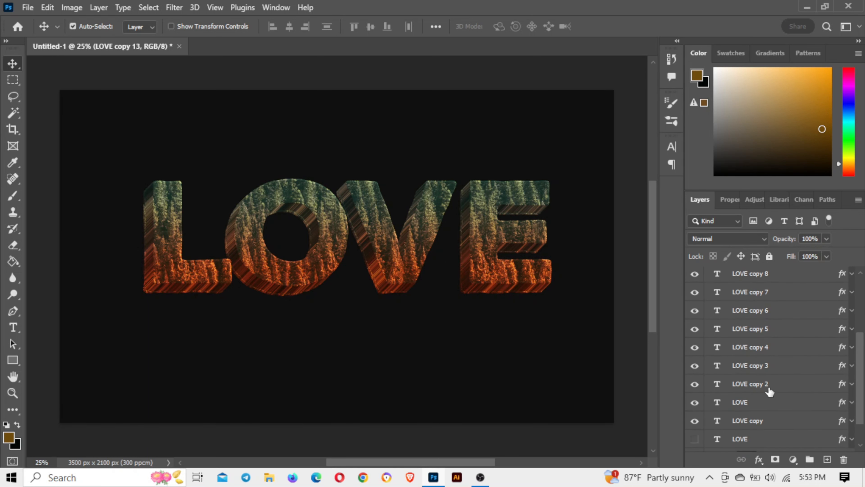
shift+click(769, 391)
key(ctrl+g)
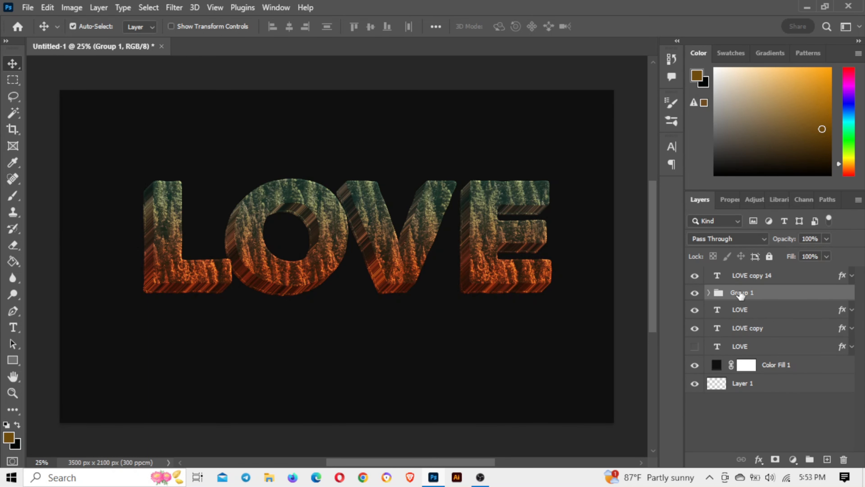
Step: Rename the new layer group as 1
double_click(737, 293)
text(1)
key(Return)
Step: Toggle the visibility of the LOVE layer directly below group 1 and show the hidden bottom LOVE layer
click(783, 276)
click(697, 309)
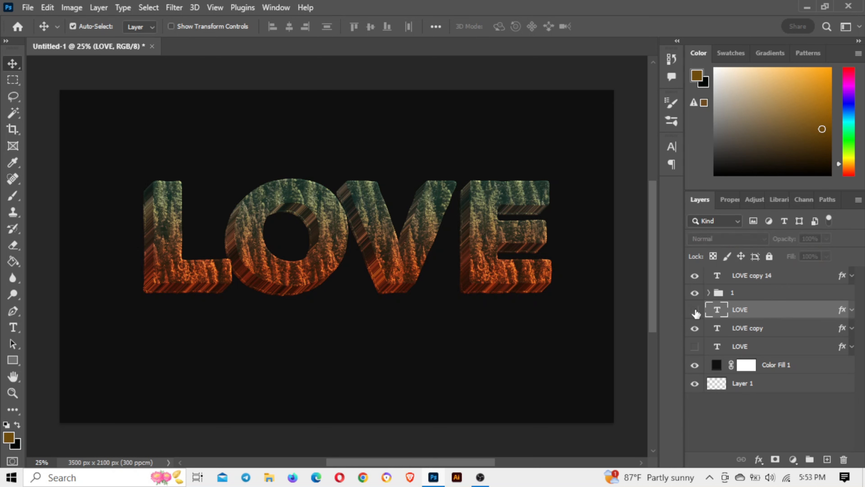
click(695, 346)
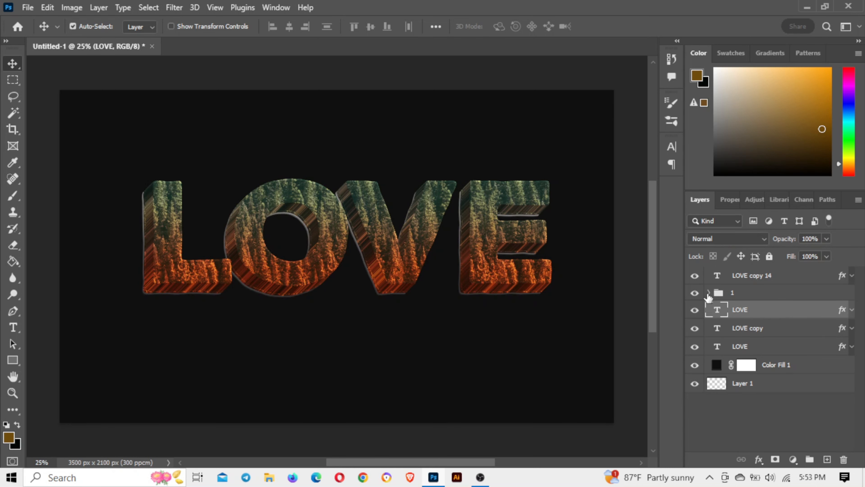
click(748, 273)
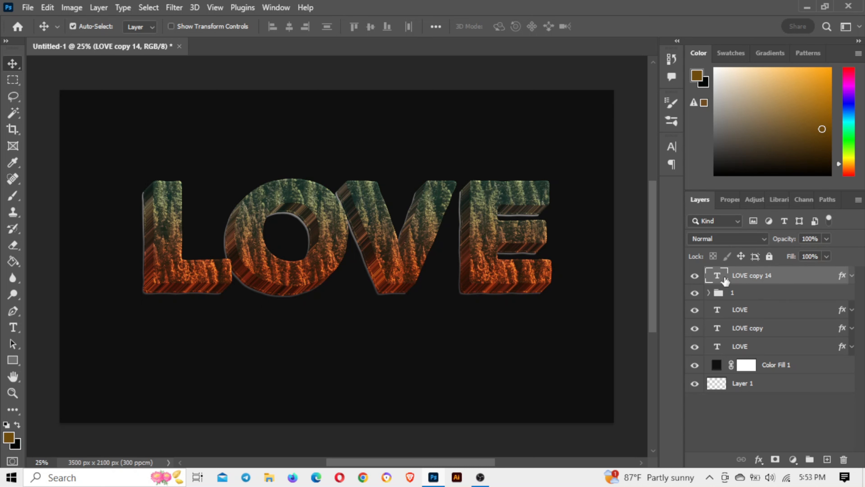
Step: Group the three text layers below group 1 and rename that group as 2
click(762, 310)
shift+click(754, 346)
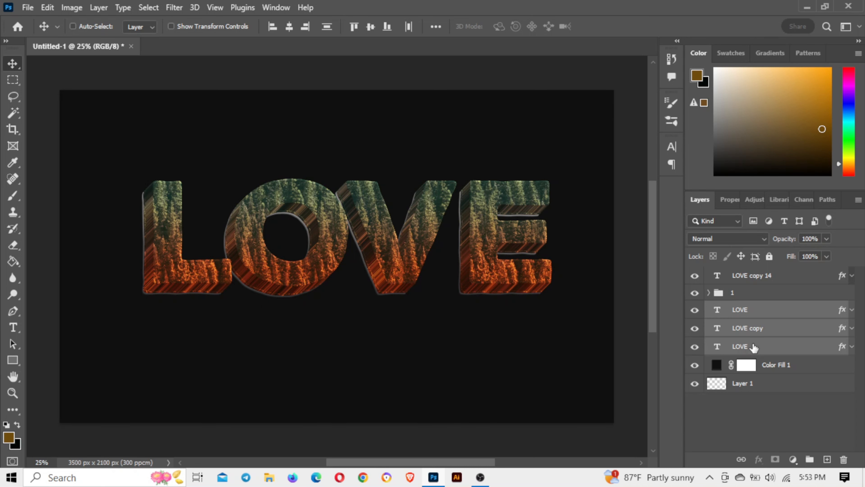
key(ctrl+g)
double_click(743, 308)
text(2)
key(Return)
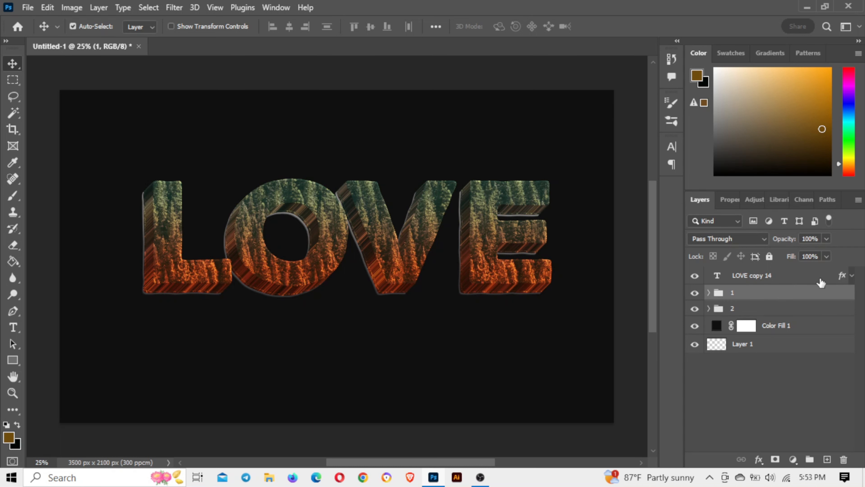
Step: Turn off the Pattern Overlay in the topmost text layer's layer style
click(817, 282)
double_click(817, 281)
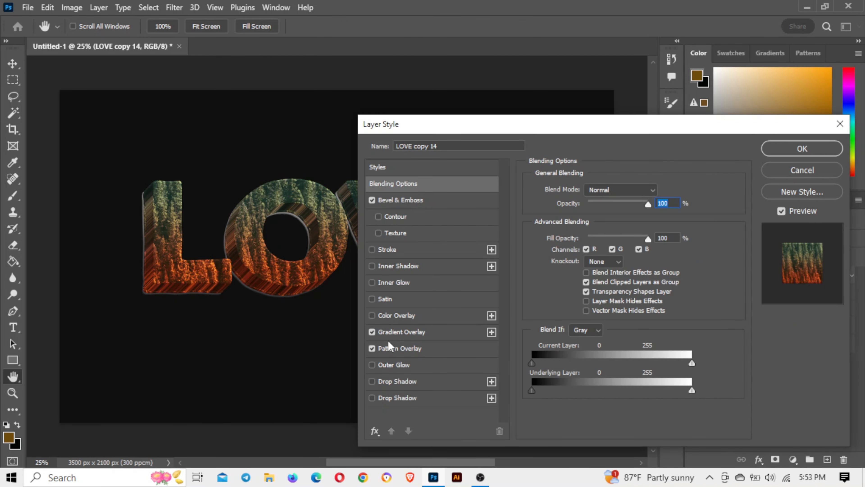
click(372, 348)
drag(617, 129, 588, 125)
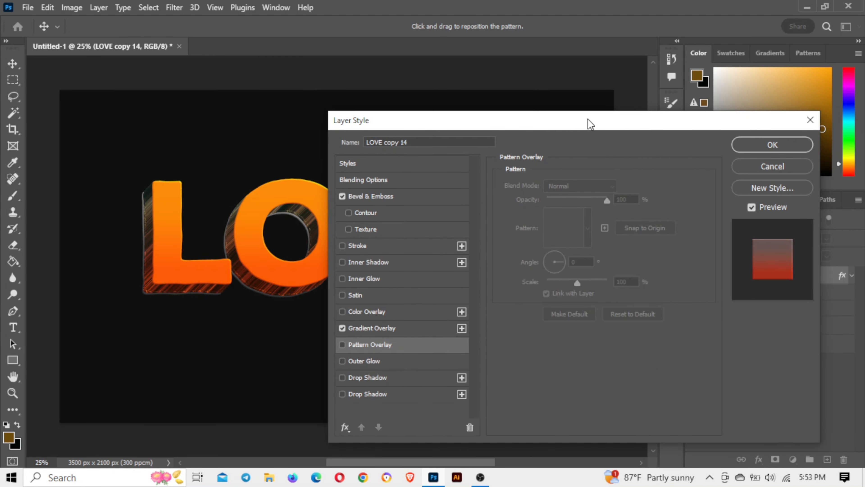
Step: Set the topmost text layer's bevel highlight opacity to 100%
click(362, 197)
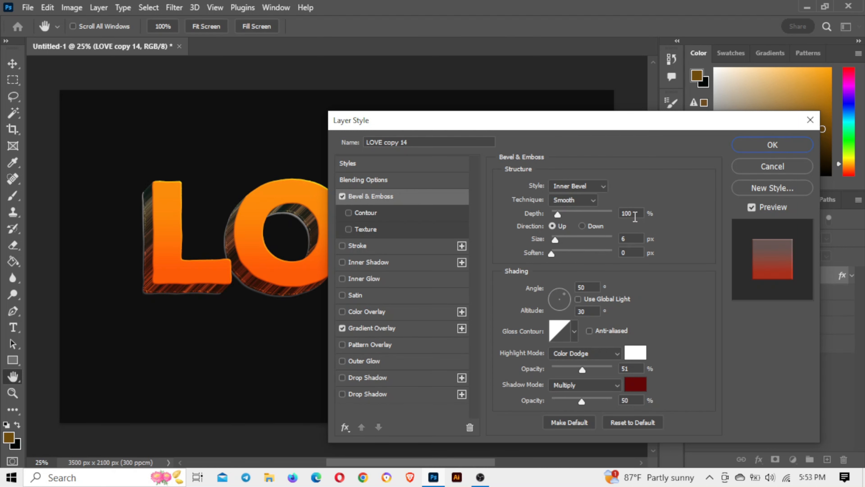
click(630, 368)
text(100)
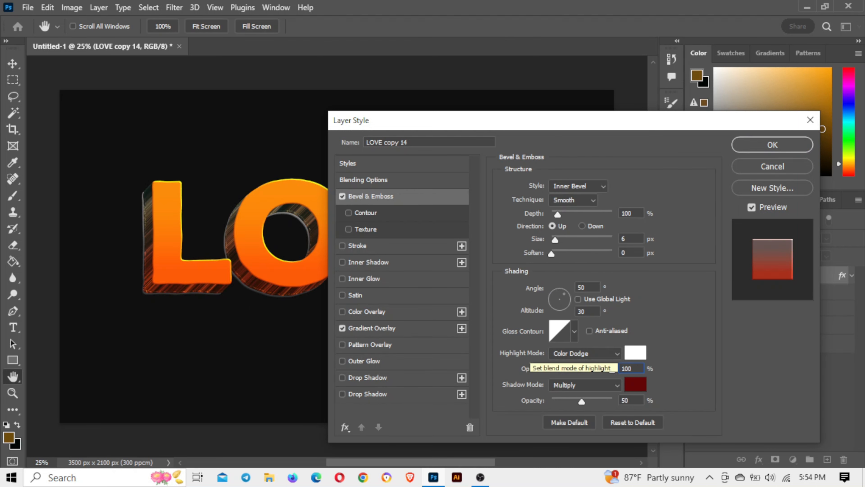
Step: Set the topmost text layer's Gradient Overlay to Normal blend mode with a 50% scale and accept the layer style
click(368, 263)
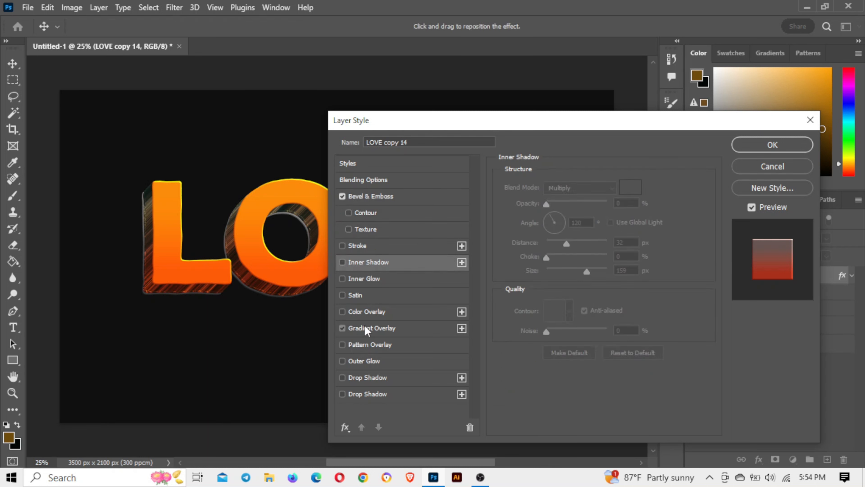
click(365, 329)
click(582, 185)
click(555, 163)
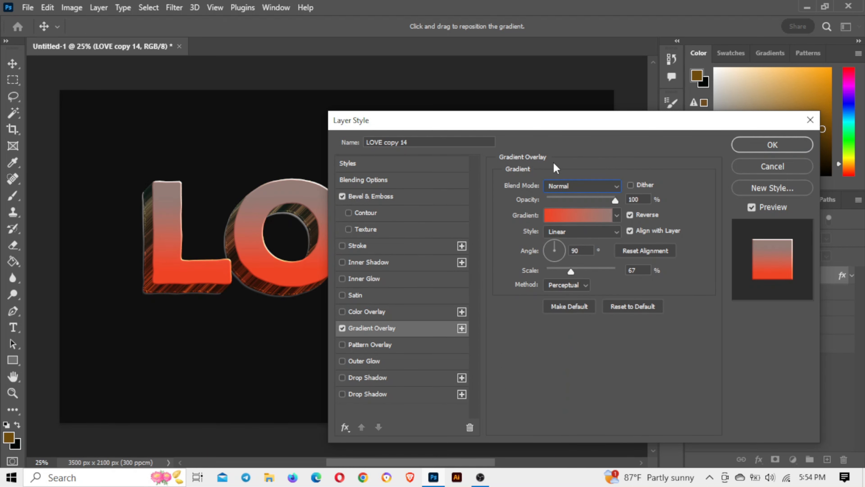
key(BackSpace)
key(BackSpace)
text(50)
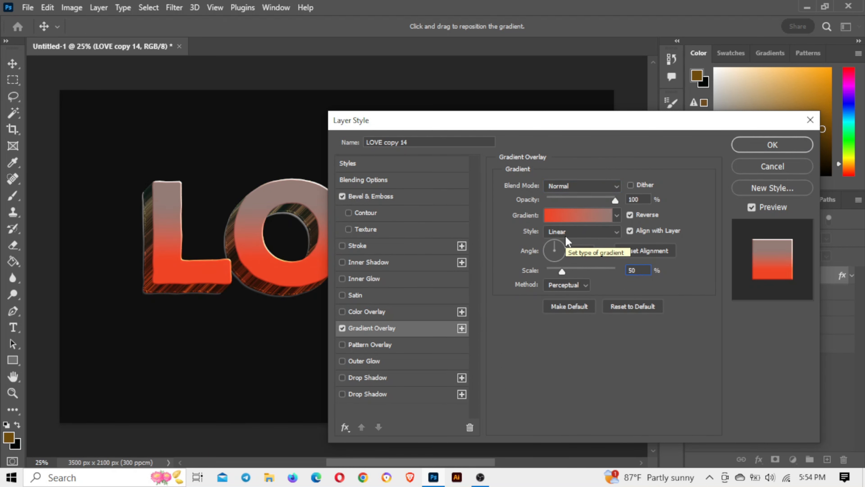
click(770, 143)
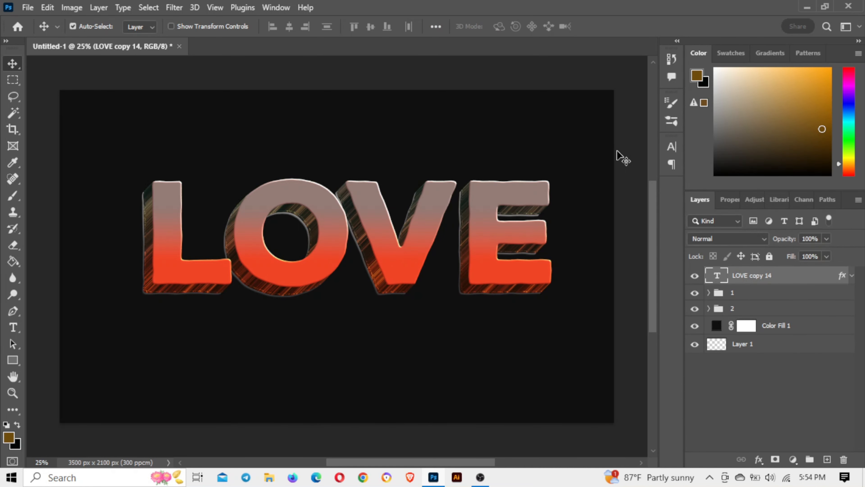
Step: Duplicate the topmost text layer and use a Pattern Overlay instead of the Gradient Overlay on the duplicate
drag(810, 278, 827, 459)
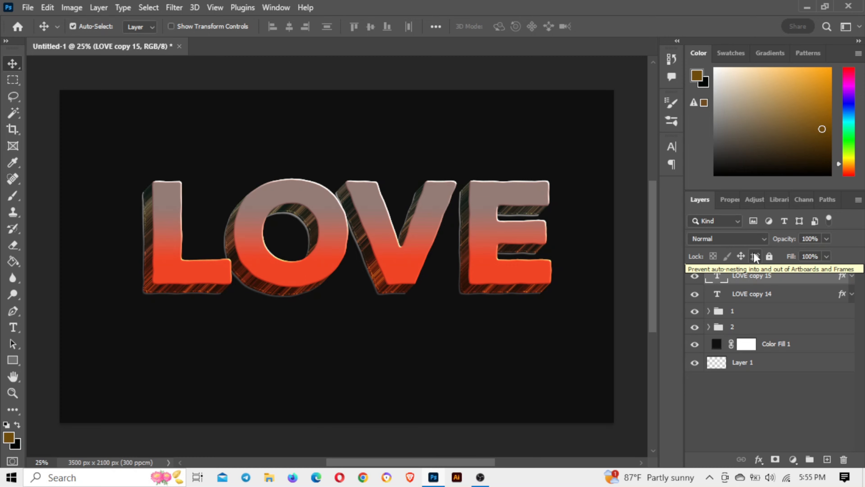
double_click(807, 276)
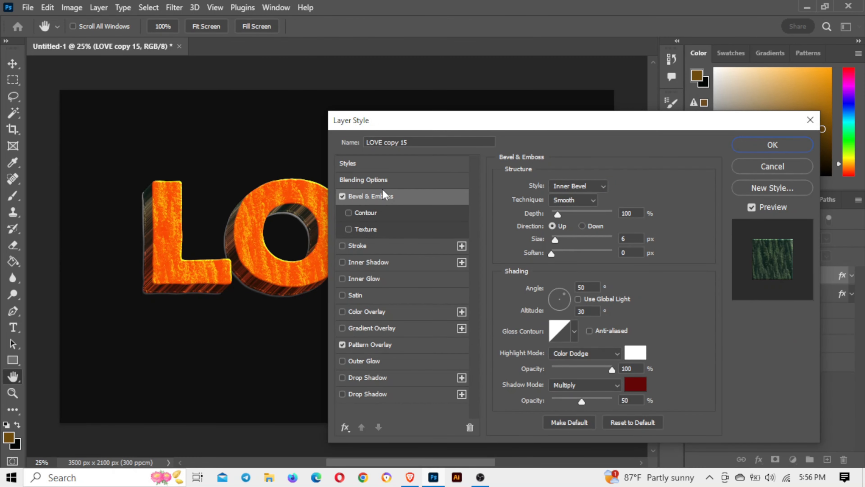
Step: Set the duplicate's bevel shadow colour to HSB 41, 91, 99, refine green to 179 and blue to 22, and accept it
click(640, 379)
text(41)
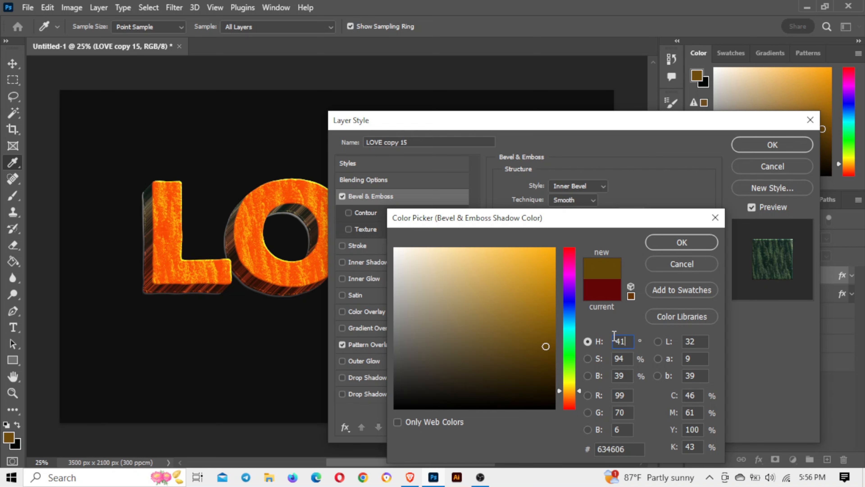
key(Tab)
text(91)
double_click(624, 375)
text(99)
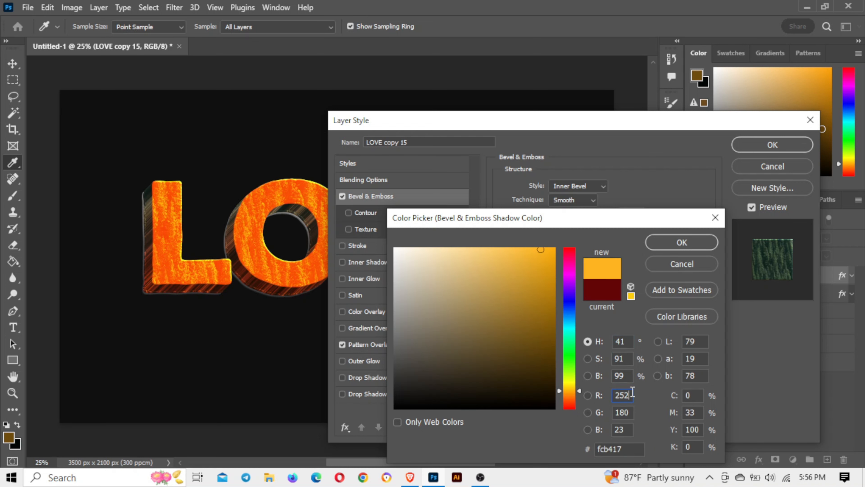
double_click(630, 399)
double_click(630, 410)
text(179)
double_click(623, 429)
text(22)
click(684, 243)
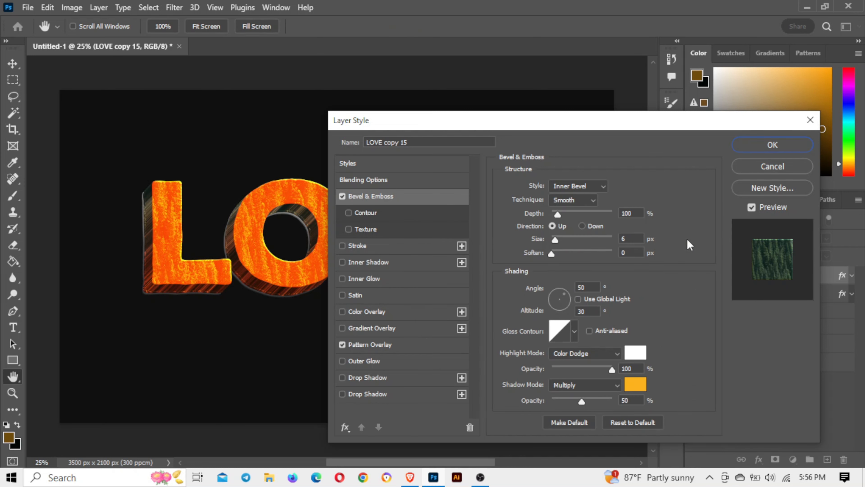
Step: Set the duplicate's bevel to shadow opacity 98%, size 12 px and the Chisel Hard technique
double_click(640, 240)
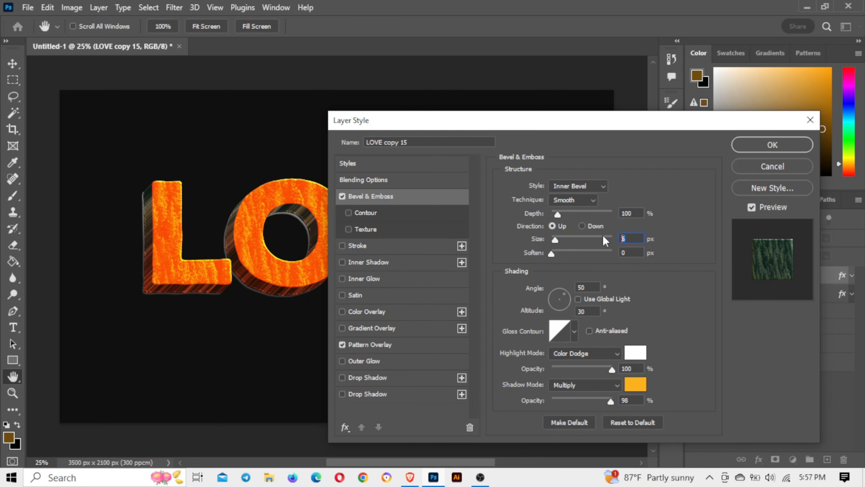
text(12)
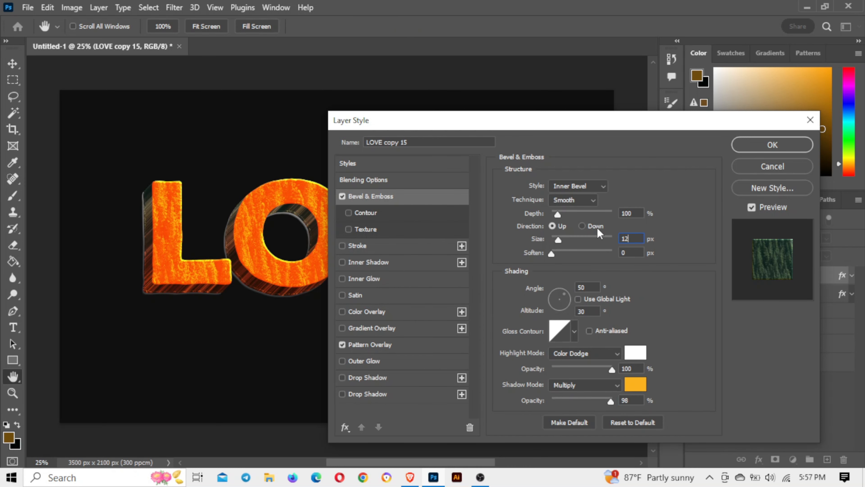
click(589, 199)
click(579, 217)
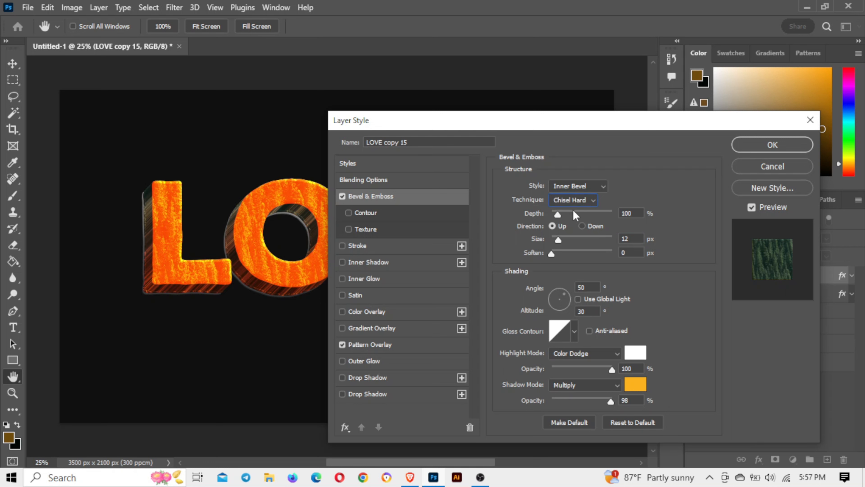
Step: Set the bevel's shadow mode to Color Dodge on LOVE copy 15 and reduce the layer's fill opacity to 0%
click(603, 384)
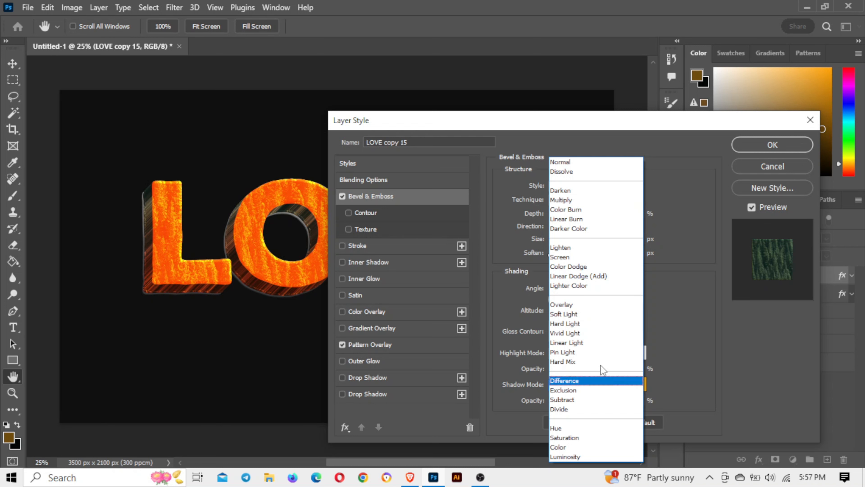
click(564, 266)
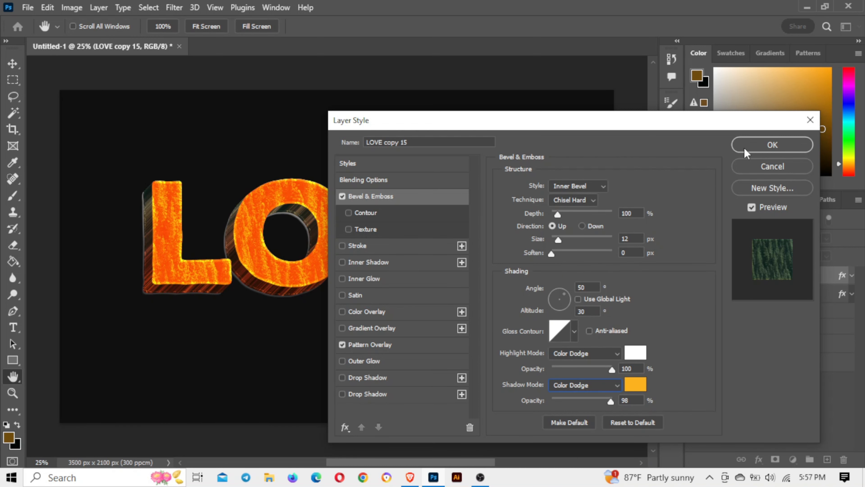
click(772, 147)
double_click(807, 282)
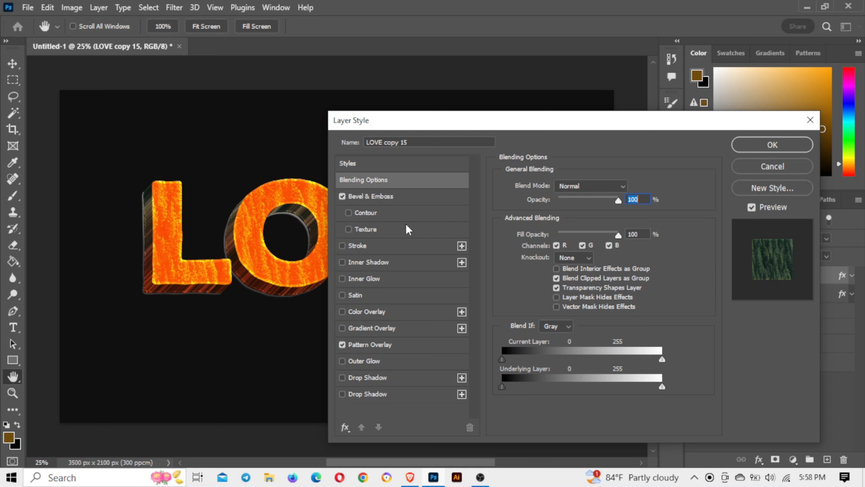
drag(618, 235, 517, 231)
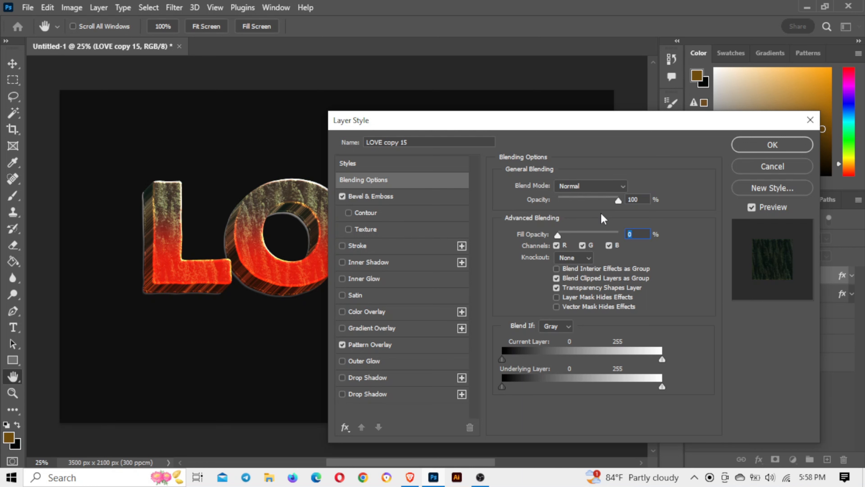
click(773, 144)
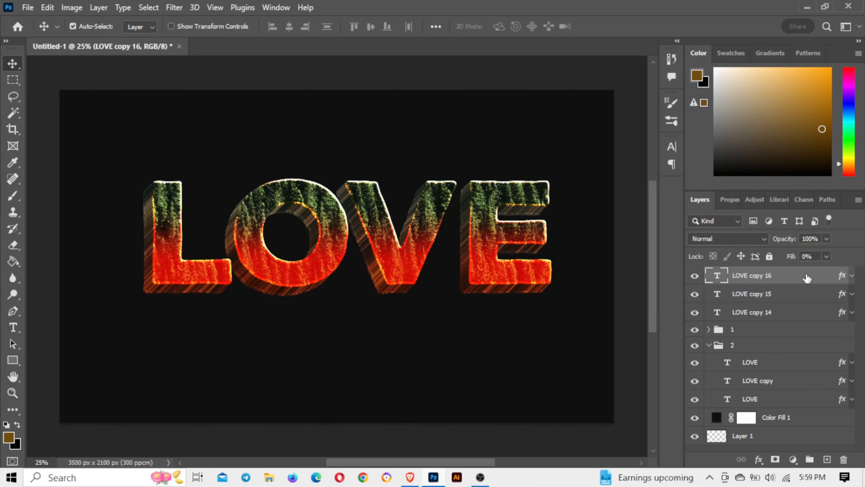
Step: Change the Pattern Overlay blend mode of LOVE copy 16 to Multiply
double_click(807, 278)
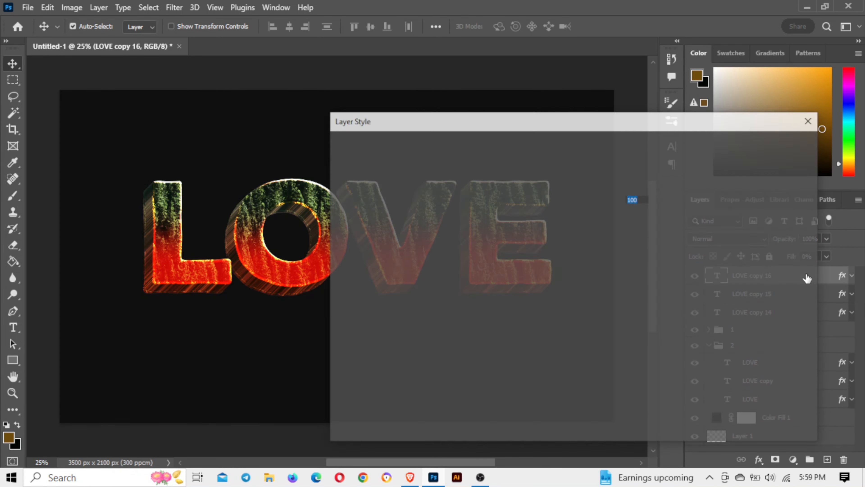
click(375, 338)
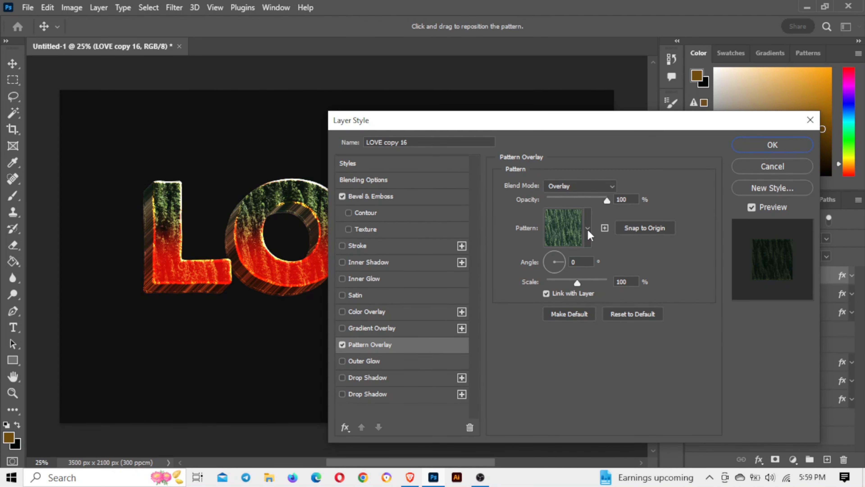
click(599, 184)
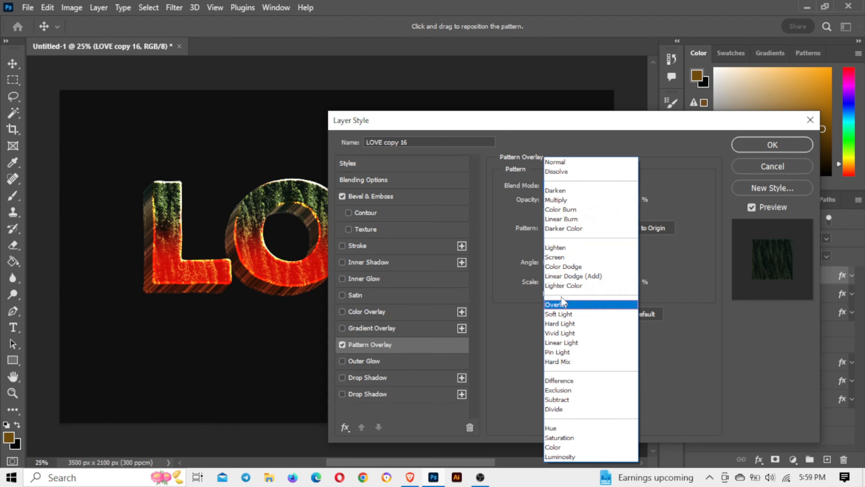
click(568, 200)
Step: Set the bevel shadow opacity of LOVE copy 16 to 100% and accept the layer style
click(364, 179)
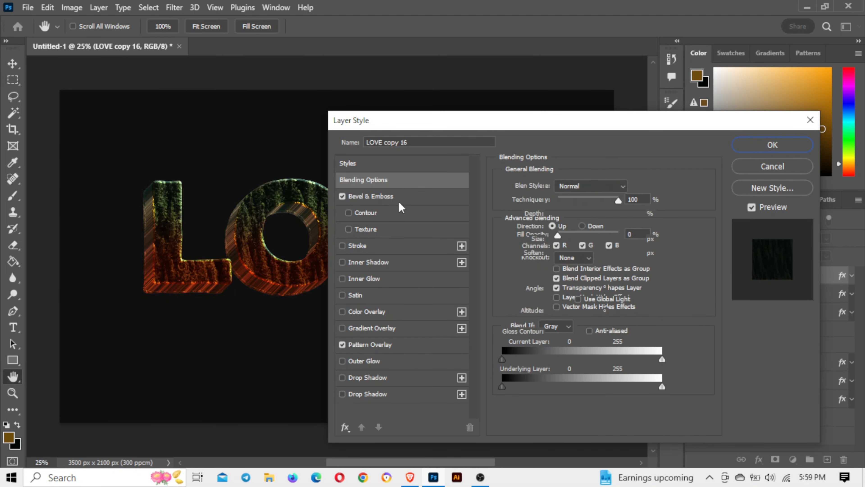
click(381, 197)
drag(639, 400, 601, 404)
text(100)
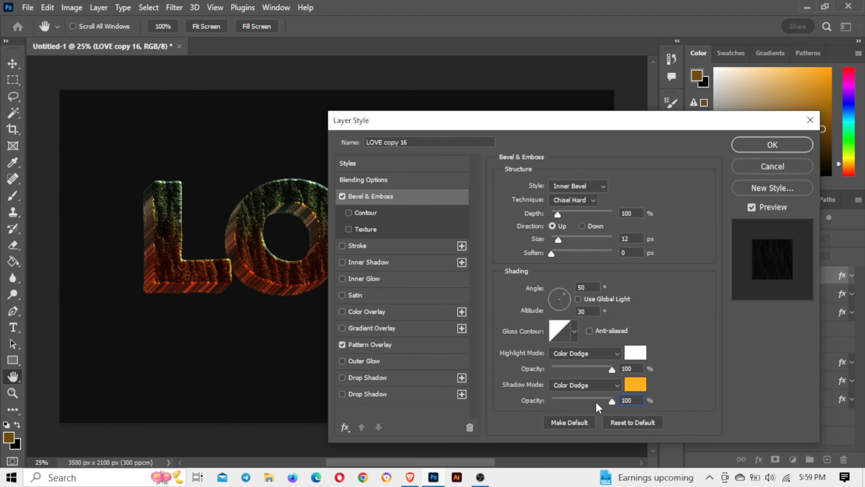
click(771, 145)
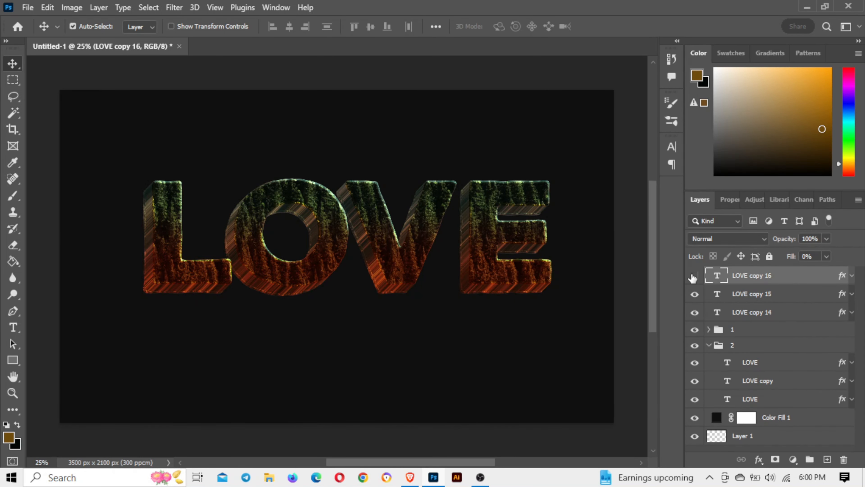
Step: Hide LOVE copy 16 and add an Inner Shadow to LOVE copy 15 in the colour HSB 20, 86, 95
click(695, 276)
key(h)
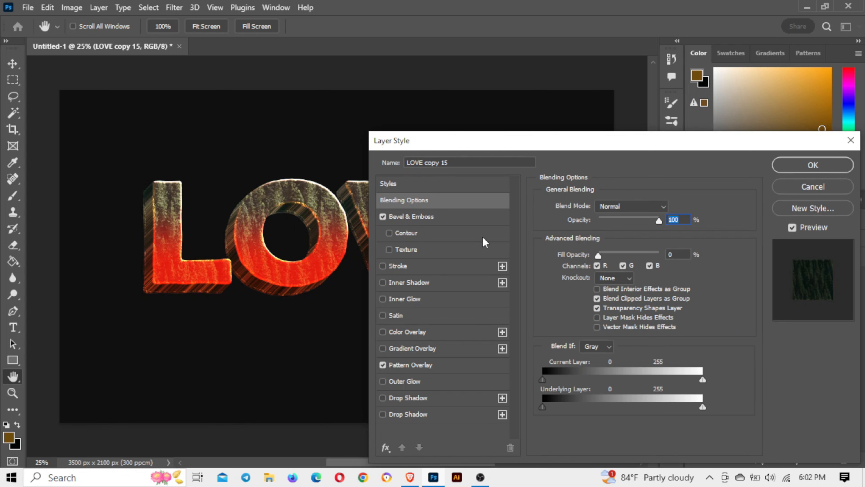
click(418, 285)
click(675, 210)
click(622, 341)
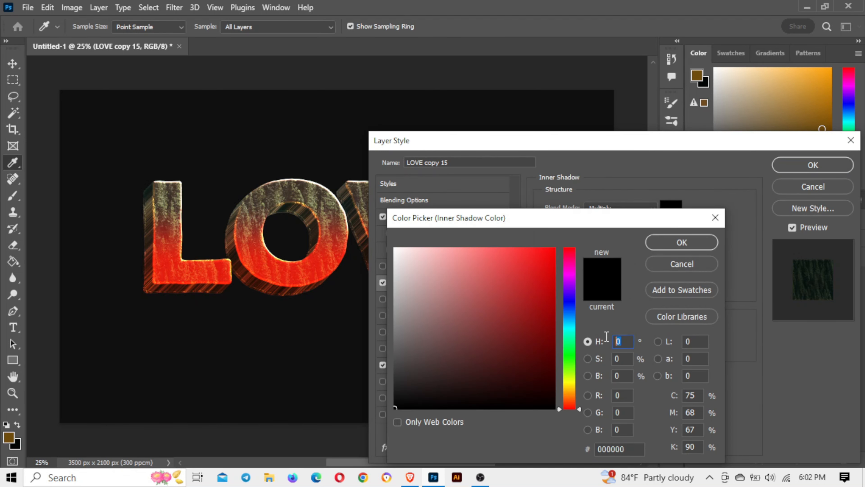
text(20)
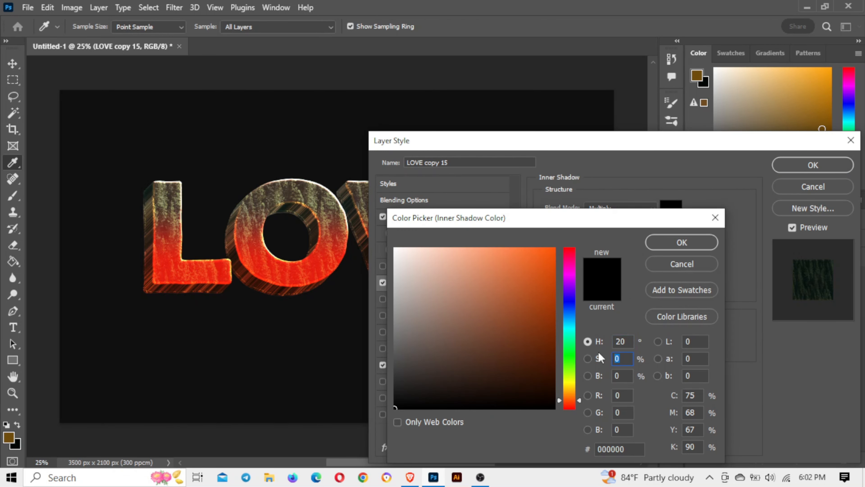
text(86)
click(623, 375)
text(95)
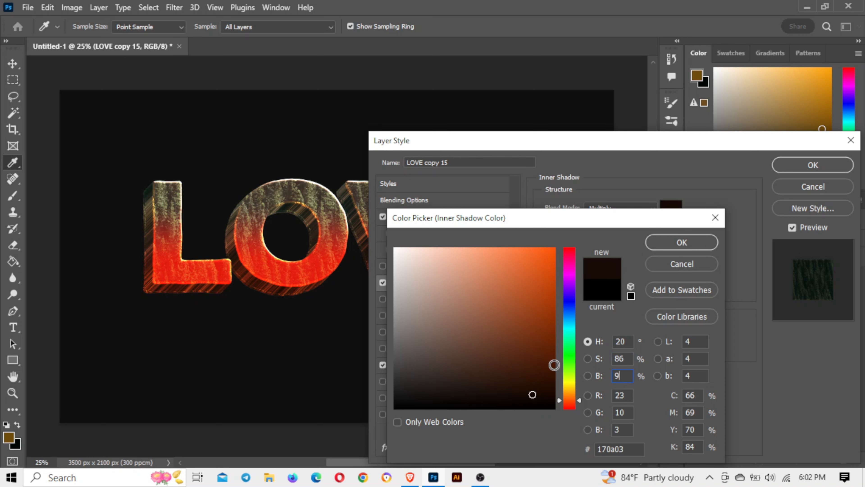
click(682, 242)
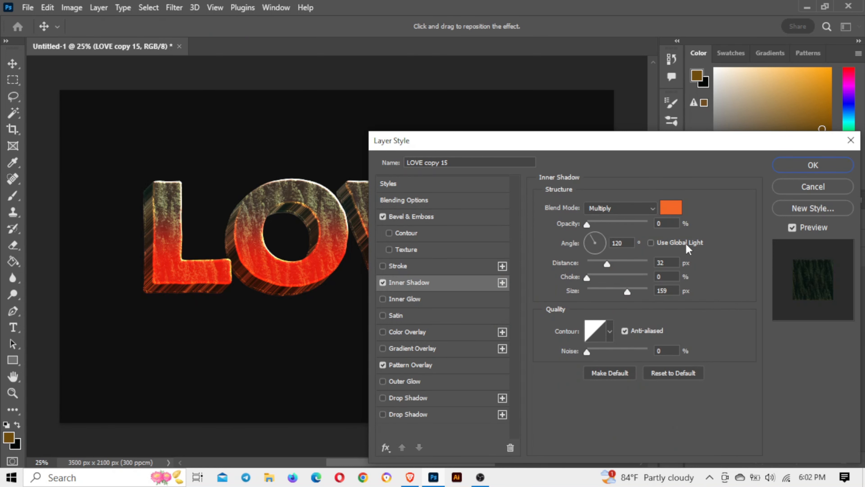
Step: Set the Inner Shadow to a -90° angle and 9 px distance, change its blend mode, and accept the layer style
click(623, 243)
text(-90)
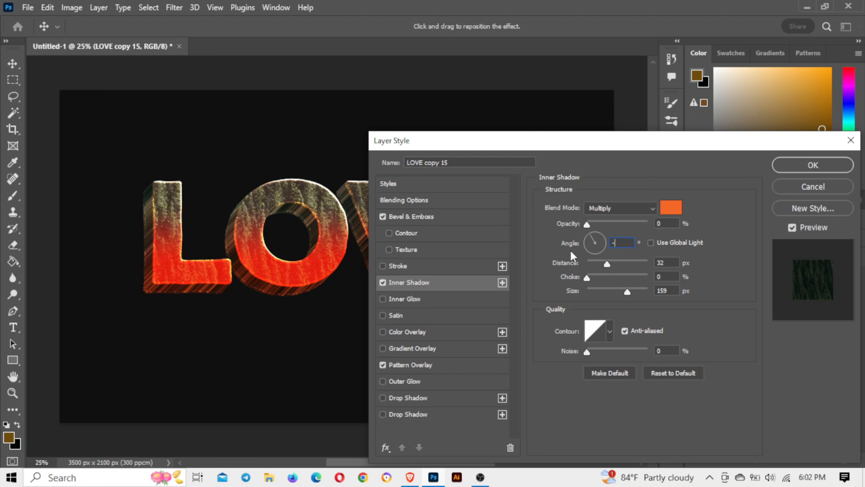
text(9)
key(Tab)
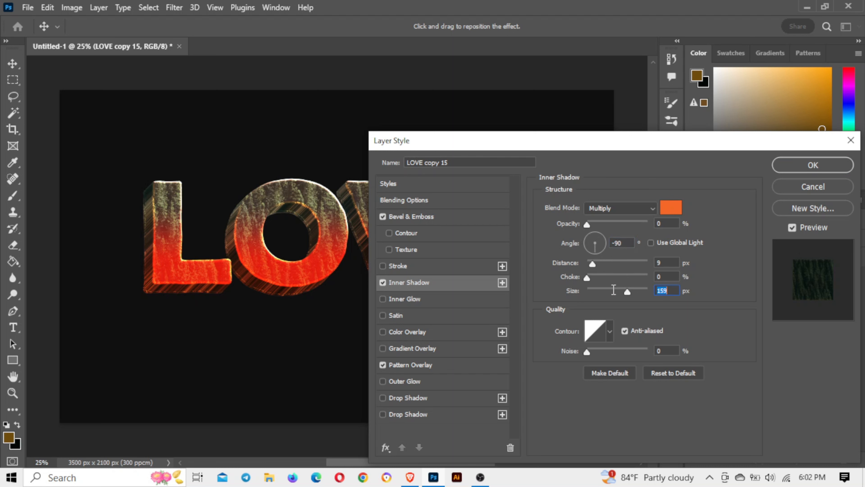
click(644, 209)
click(640, 267)
click(813, 165)
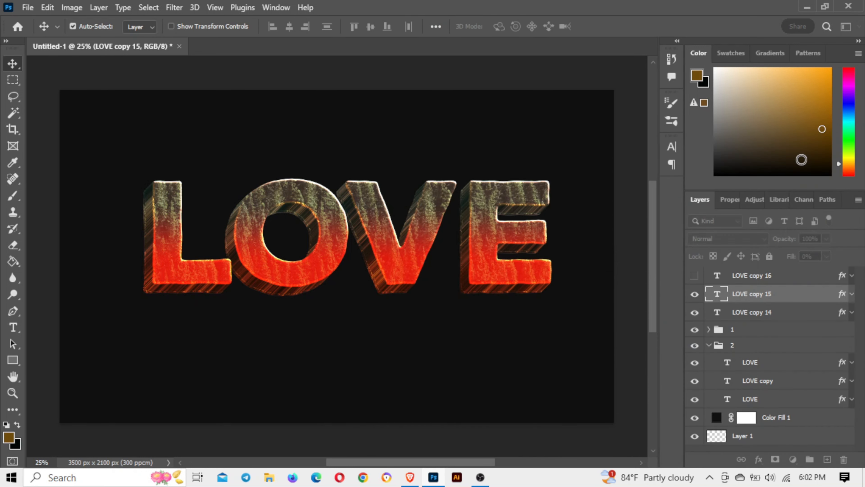
Step: Toggle the visibility of LOVE copy 16 to compare the text with and without it
click(694, 276)
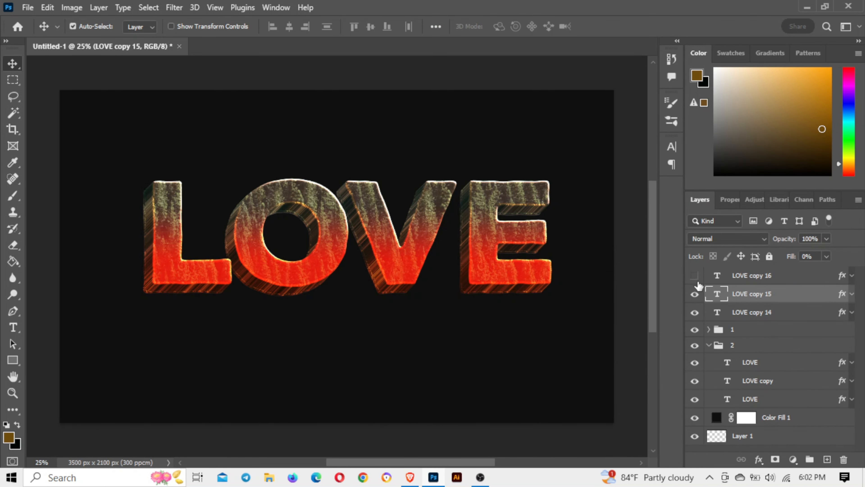
click(695, 275)
click(695, 276)
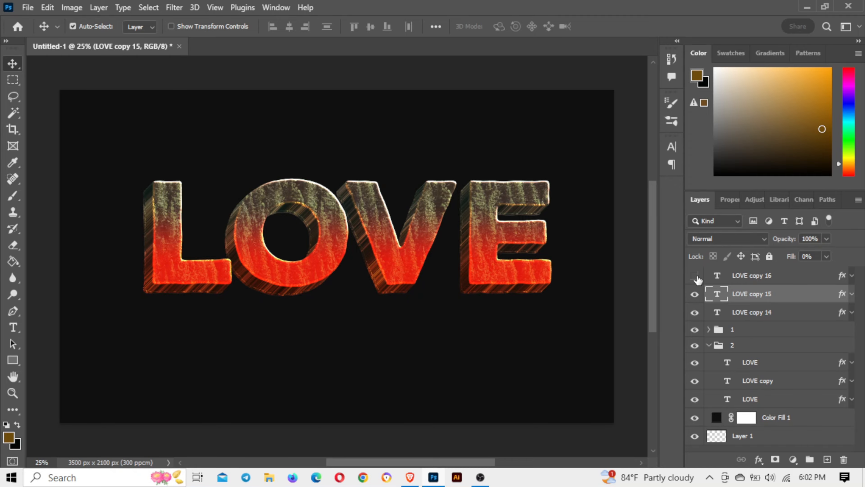